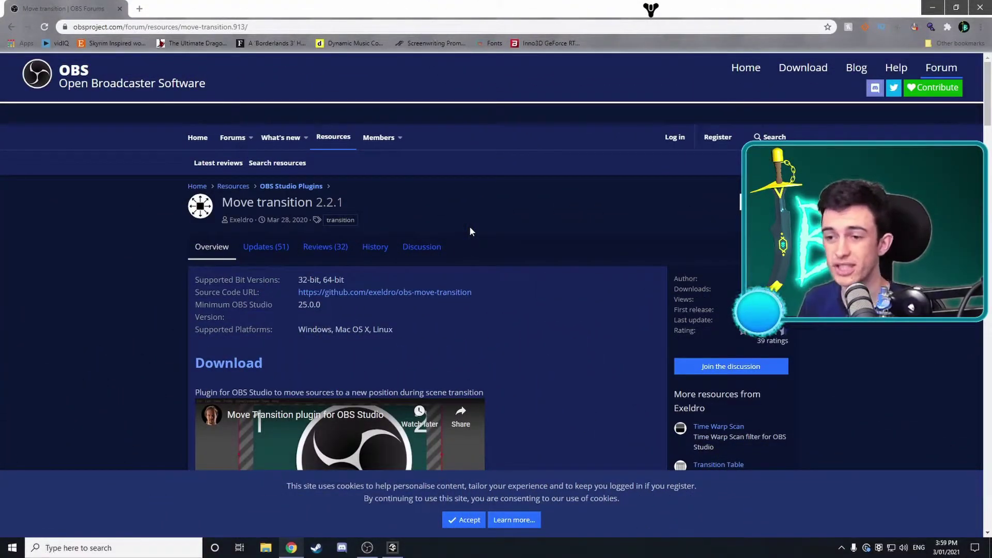
pyautogui.scroll(-3, 469, 231)
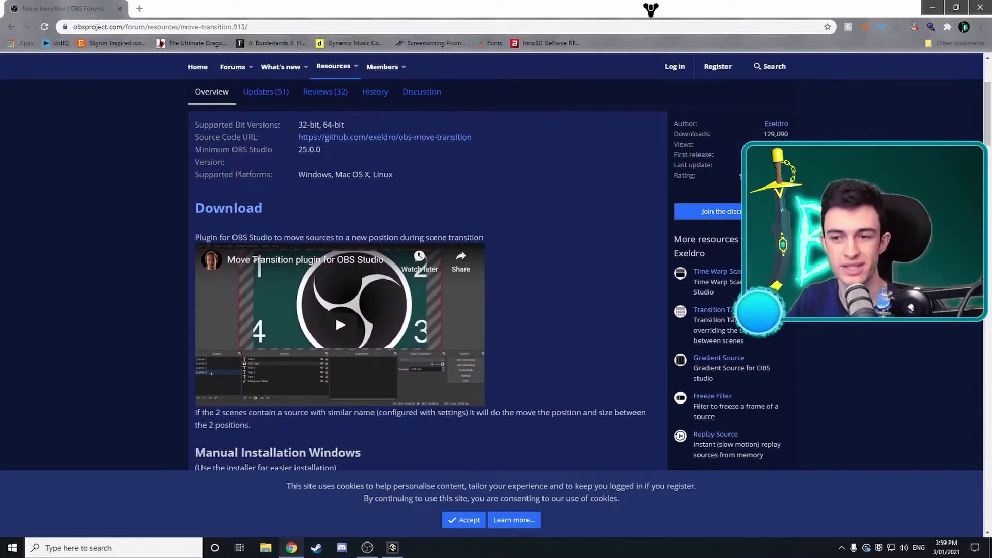
pyautogui.scroll(-1, 519, 226)
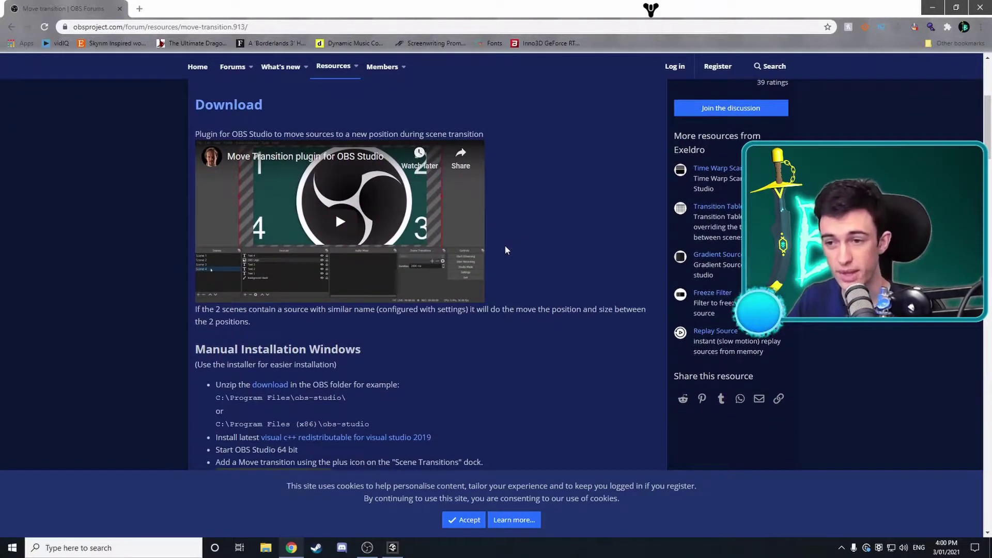
pyautogui.scroll(-1, 543, 245)
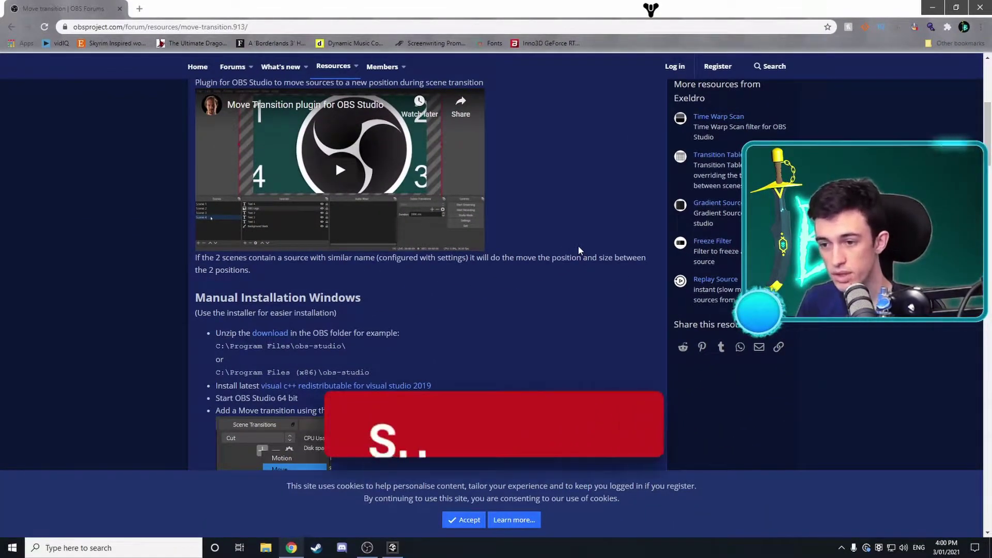
pyautogui.scroll(-3, 481, 326)
pyautogui.scroll(-2, 482, 324)
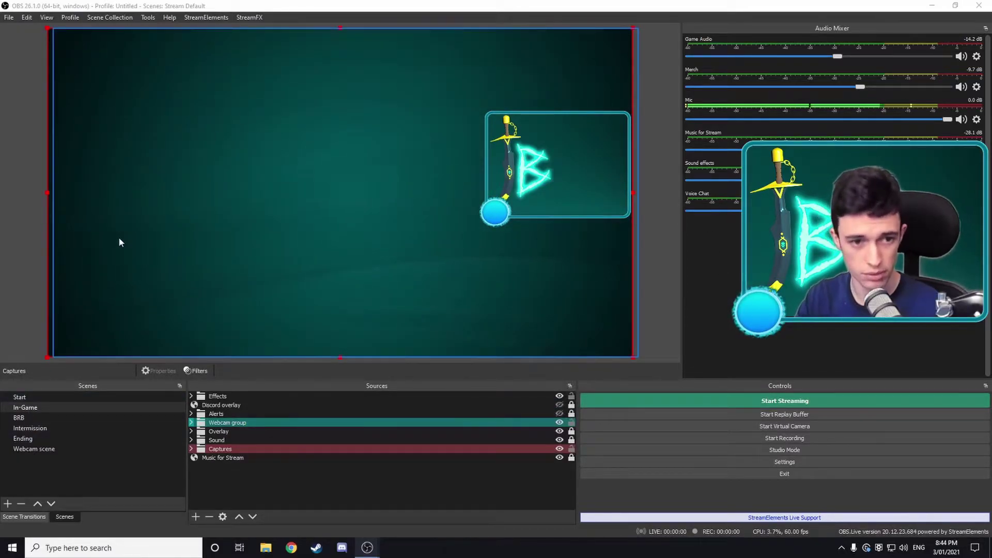
# - Add a Move Source filter named Webcam Zoom in to the In-Game scene
pyautogui.rightClick(26, 407)
pyautogui.click(55, 358)
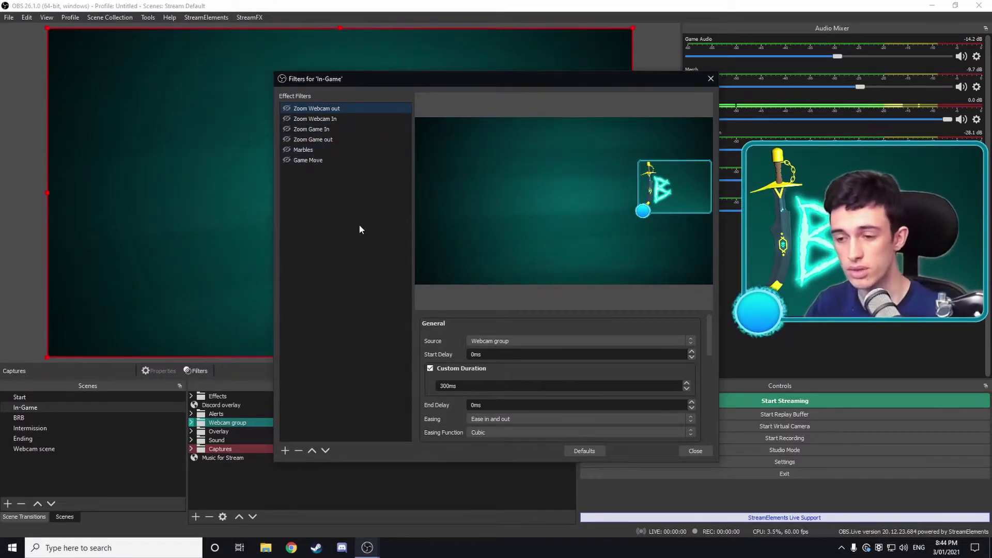
pyautogui.click(285, 452)
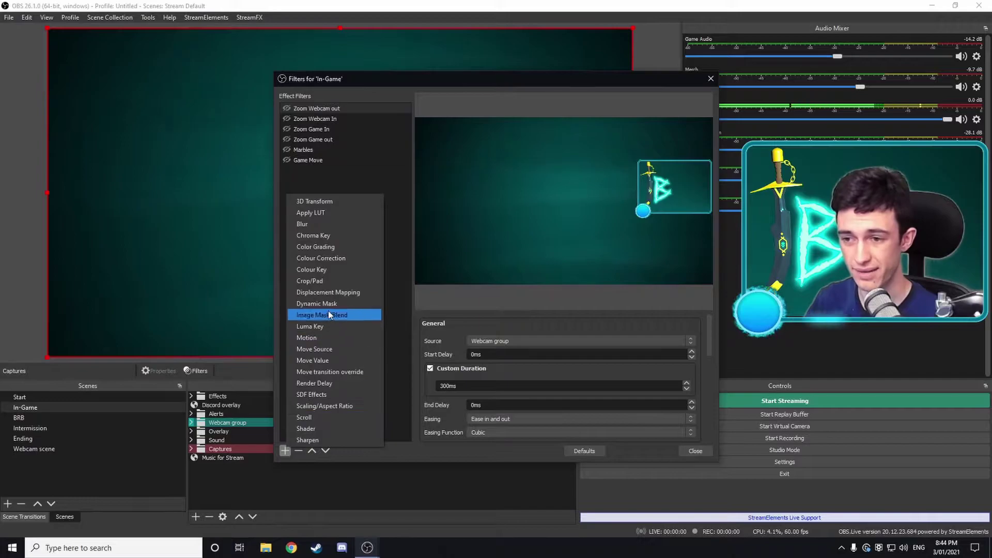
pyautogui.click(316, 350)
pyautogui.write('Webcam Zoom in')
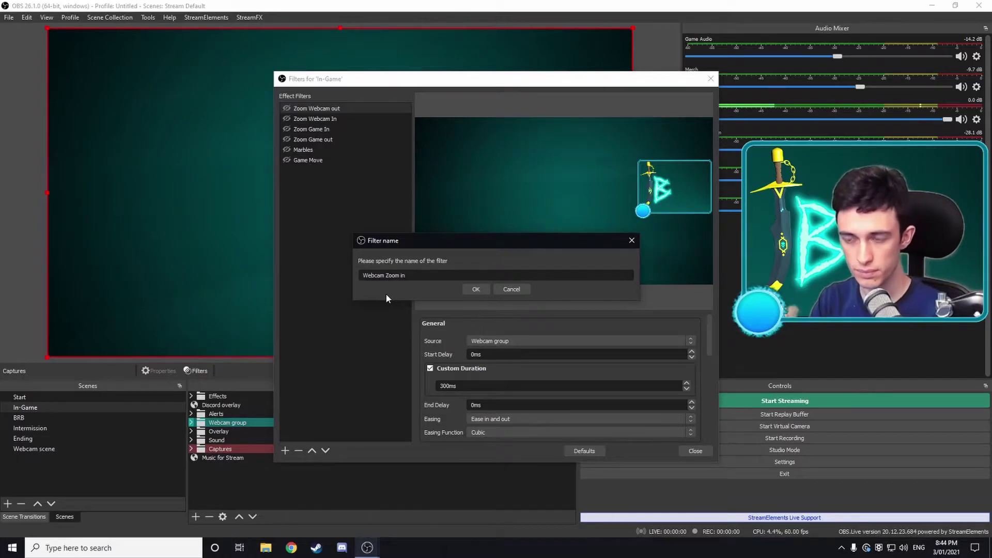
pyautogui.press('Return')
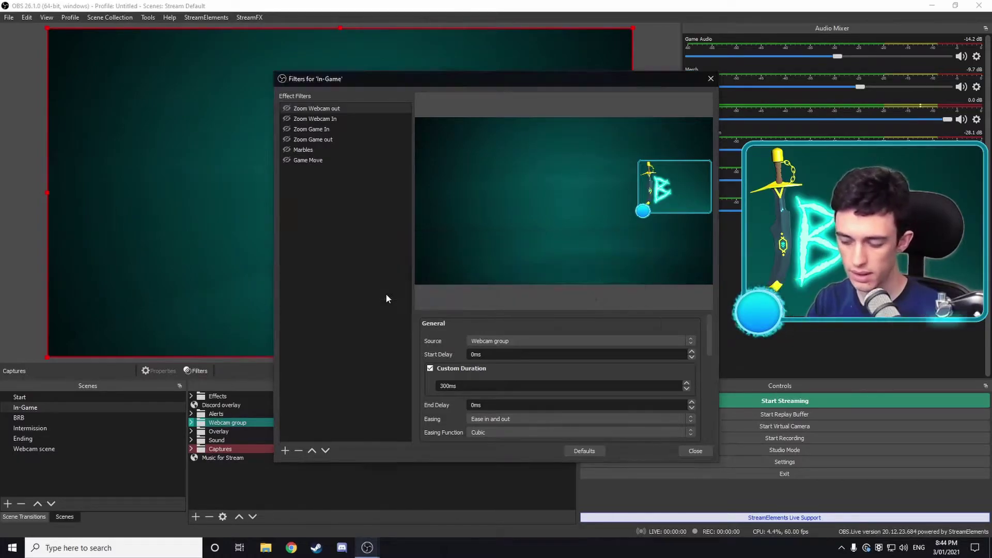
# - Duplicate it into Webcam Zoom Out and Game Zoome In filters
pyautogui.rightClick(327, 174)
pyautogui.click(319, 171)
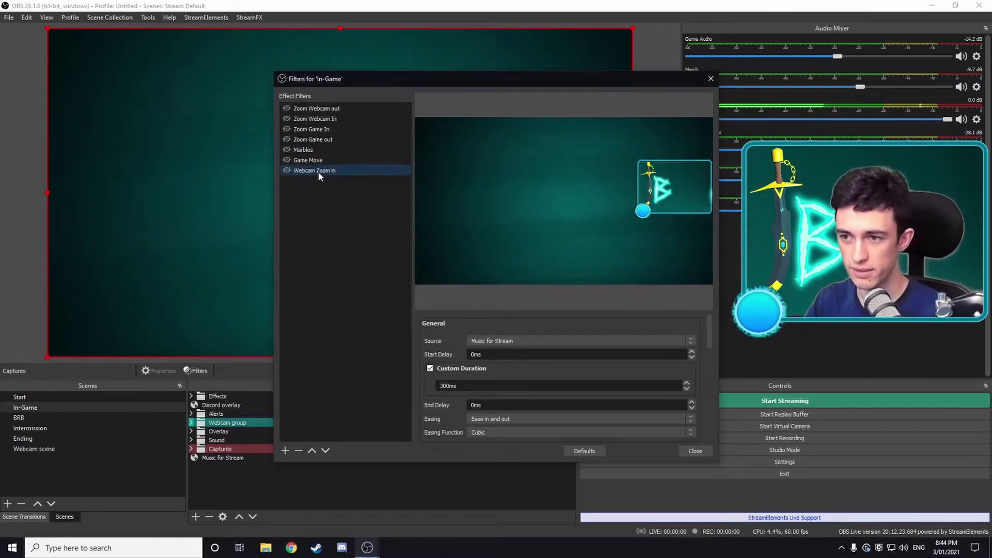
pyautogui.rightClick(318, 171)
pyautogui.click(339, 198)
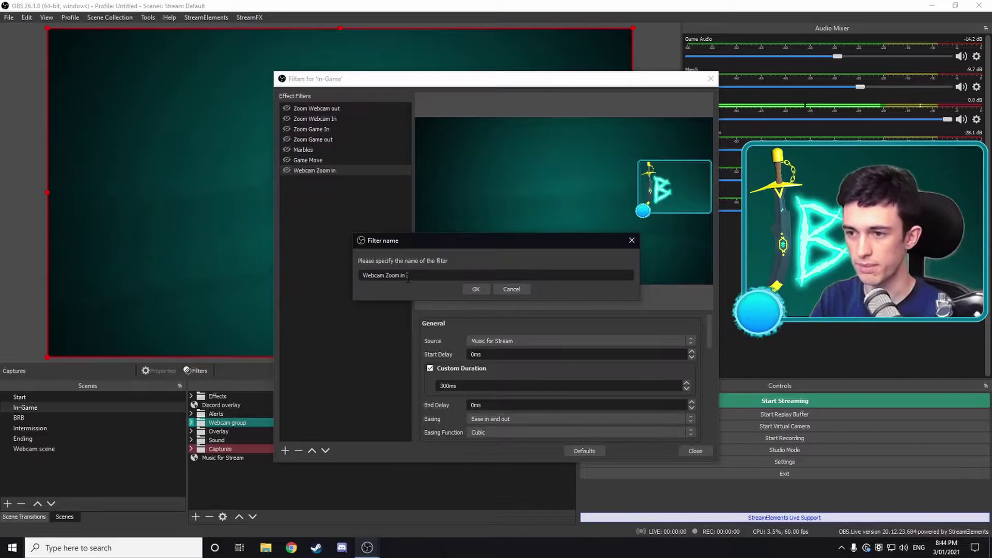
pyautogui.write('ut')
pyautogui.press('Return')
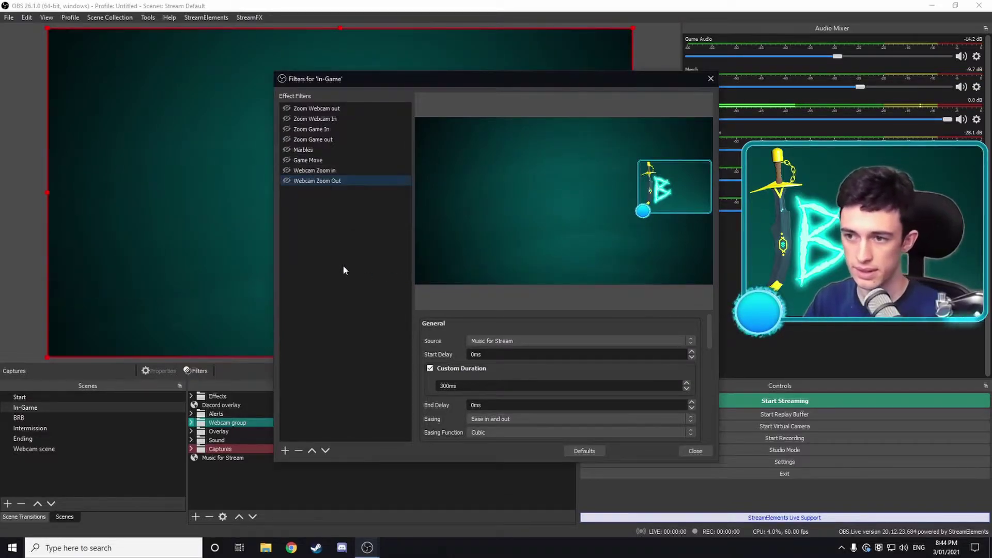
pyautogui.rightClick(312, 184)
pyautogui.click(335, 207)
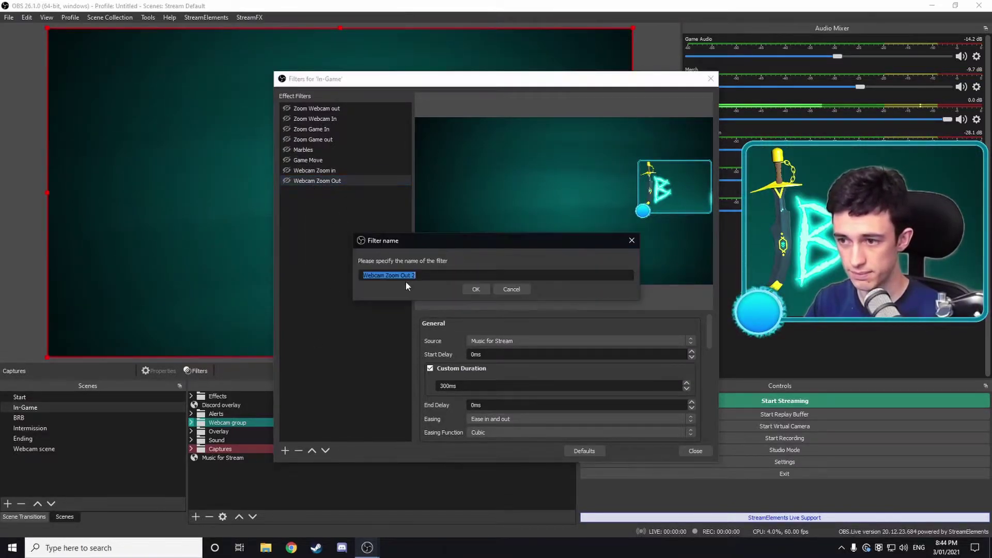
pyautogui.write('Game Zoome')
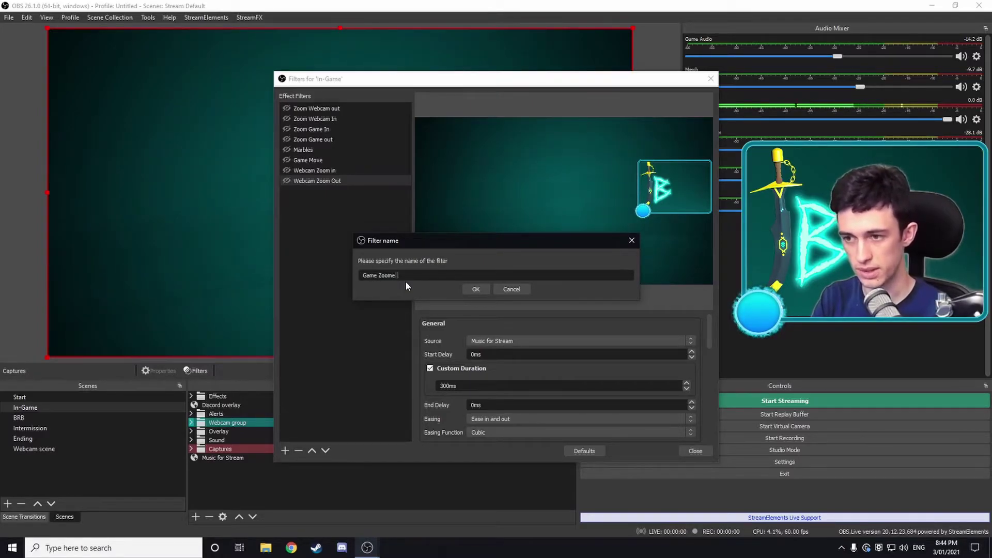
pyautogui.write('In')
pyautogui.press('Return')
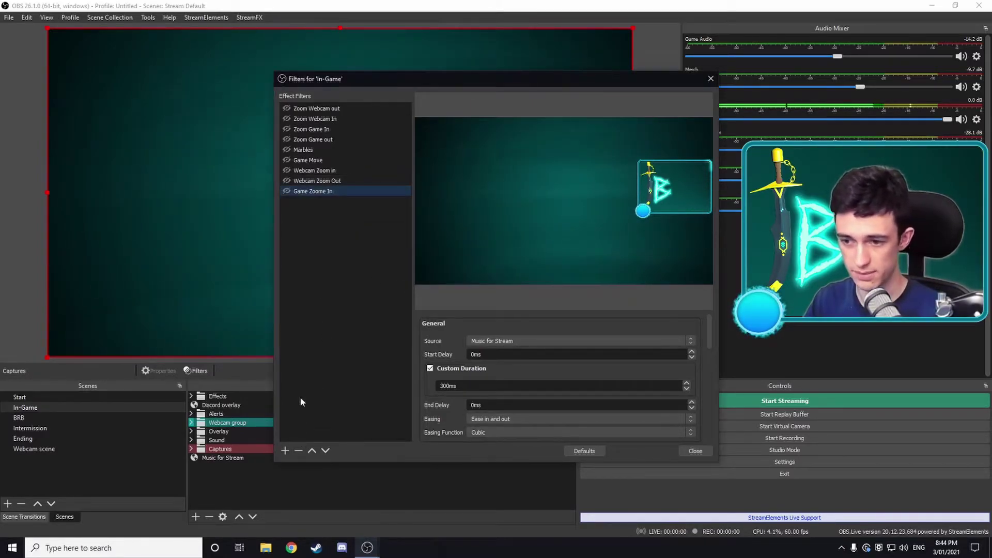
# - Duplicate again as Game Zoom Out, then review both webcam filters' settings
pyautogui.rightClick(310, 193)
pyautogui.click(334, 216)
pyautogui.write('Game Zoom Ou')
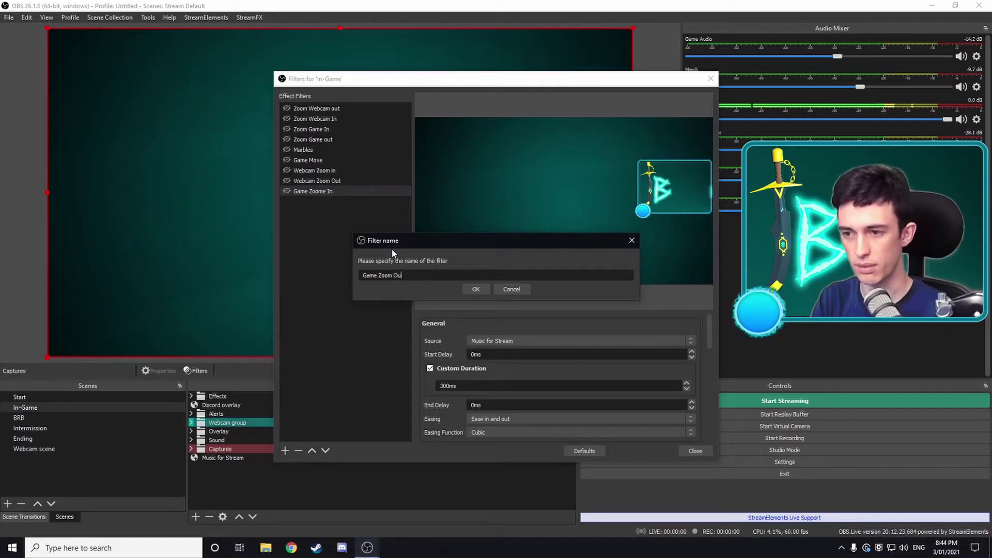
pyautogui.write('t')
pyautogui.press('Return')
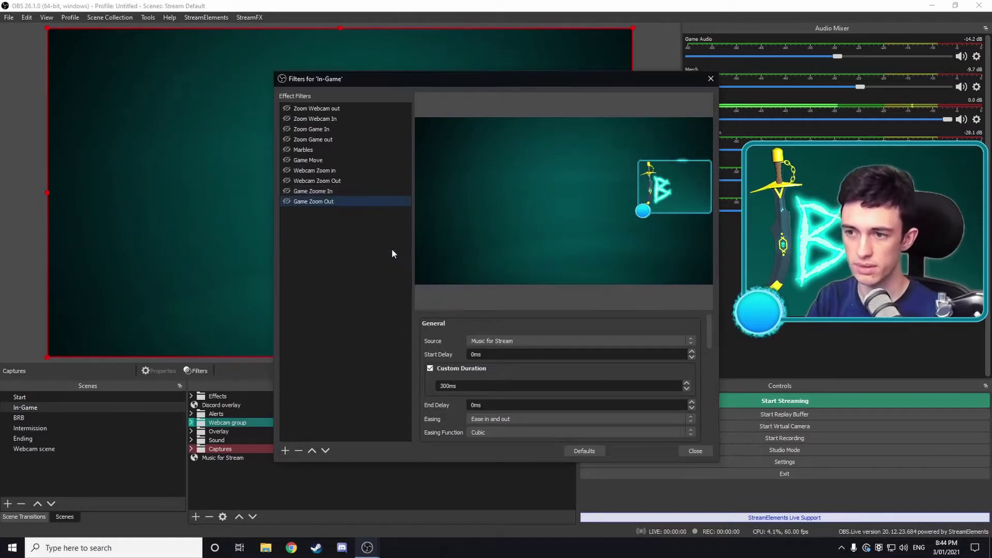
pyautogui.click(338, 169)
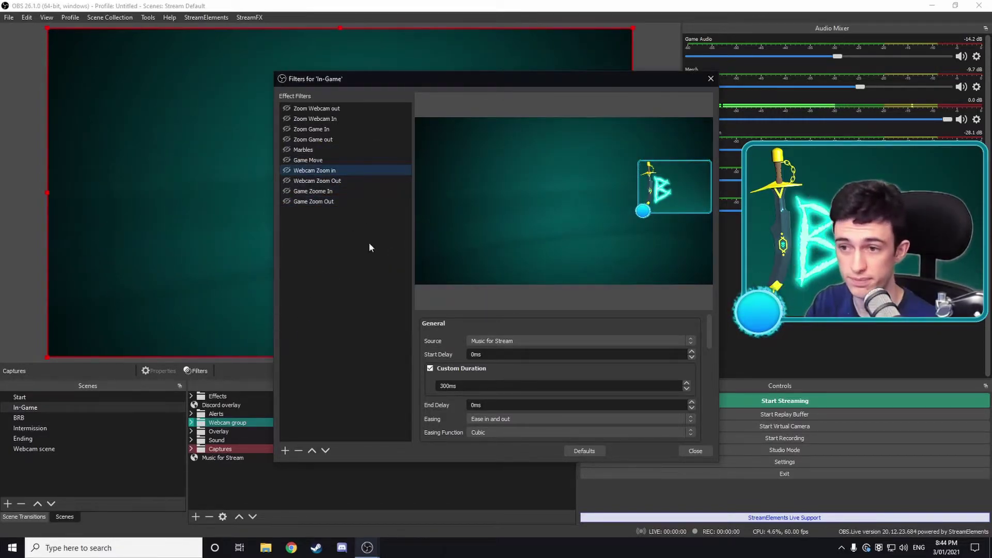
pyautogui.click(353, 180)
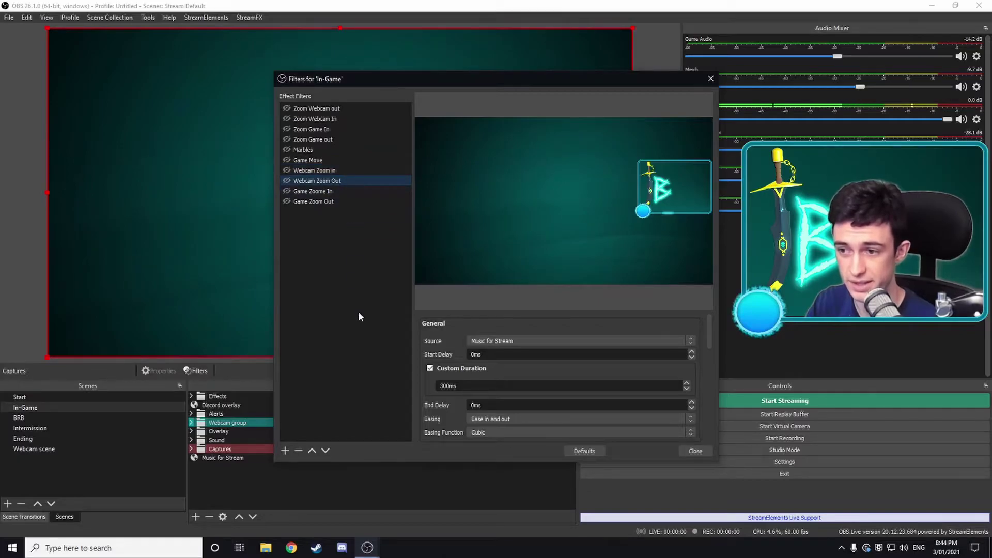
# - Set Webcam Zoom Out's source, simultaneous move Game Zoom Out, and next move Webcam Zoom in
pyautogui.click(505, 343)
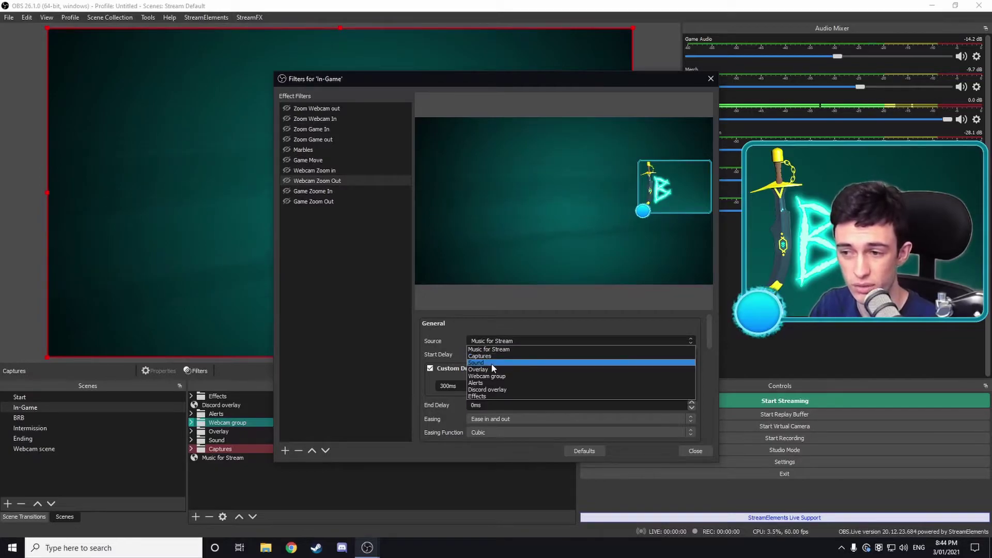
pyautogui.click(493, 378)
pyautogui.scroll(-2, 437, 348)
pyautogui.scroll(1, 437, 348)
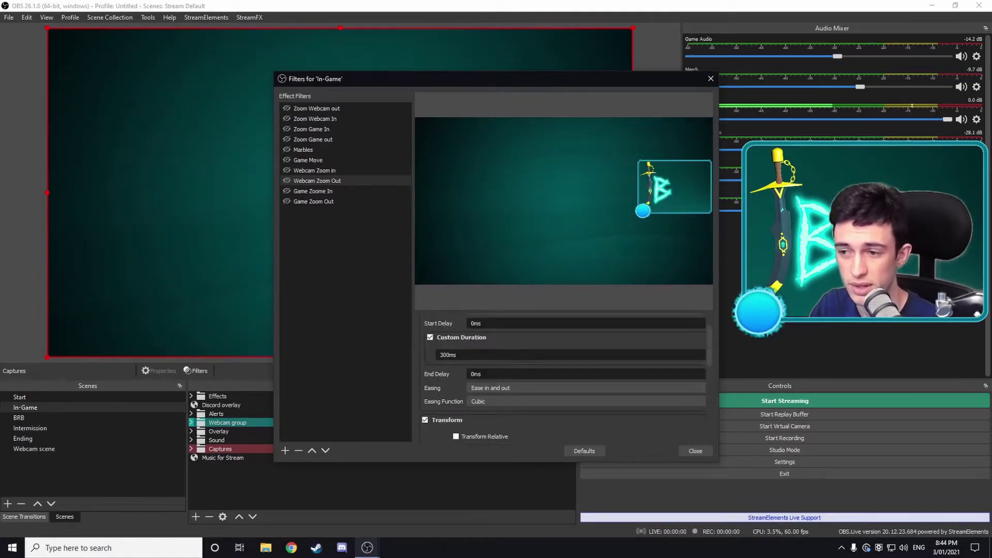
pyautogui.scroll(-2, 504, 320)
pyautogui.scroll(-1, 432, 378)
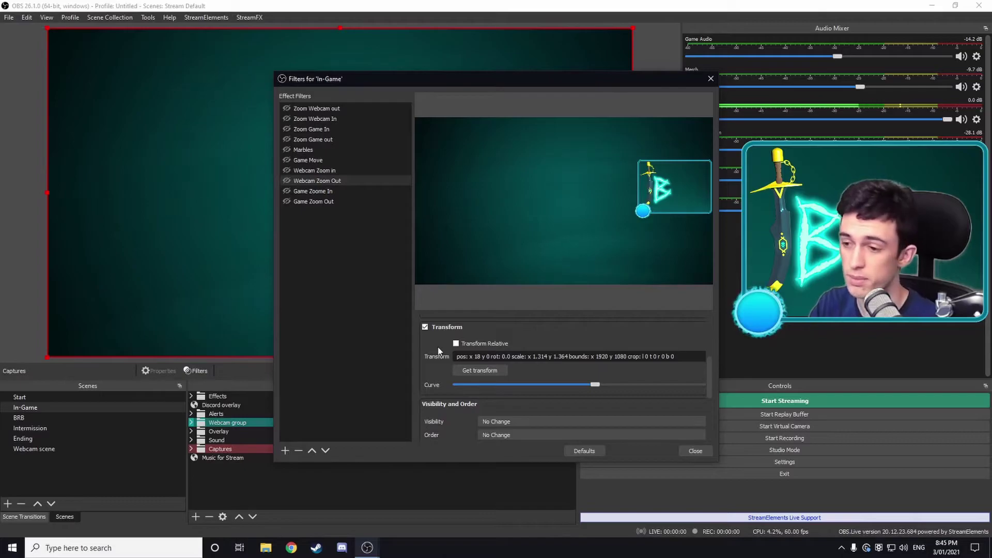
pyautogui.scroll(-2, 438, 346)
pyautogui.scroll(-2, 418, 362)
pyautogui.scroll(1, 439, 352)
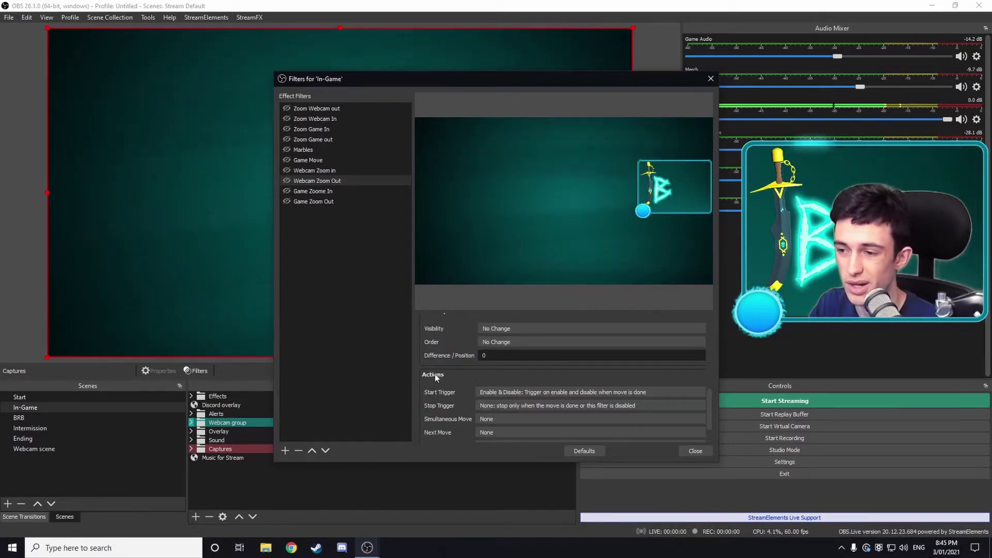
pyautogui.scroll(-2, 434, 374)
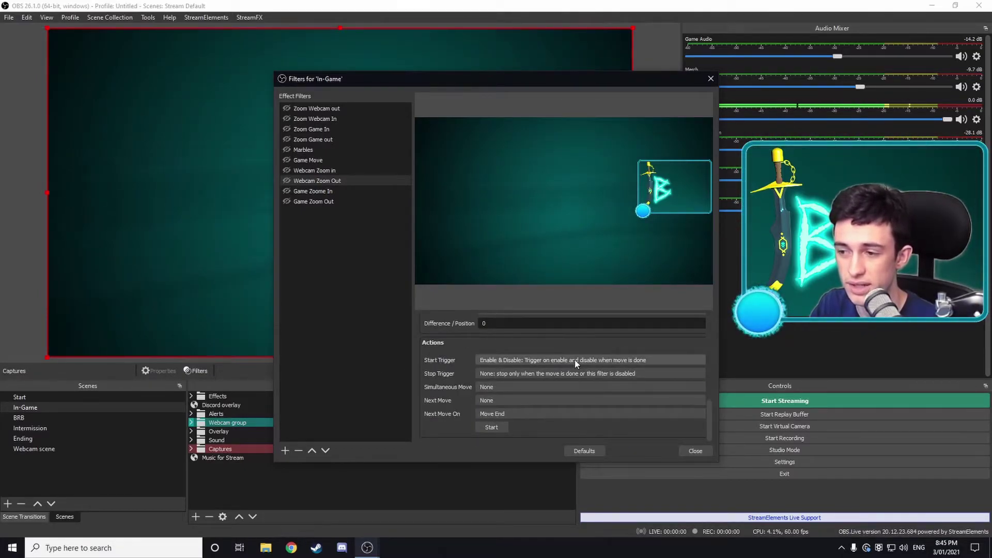
pyautogui.click(500, 387)
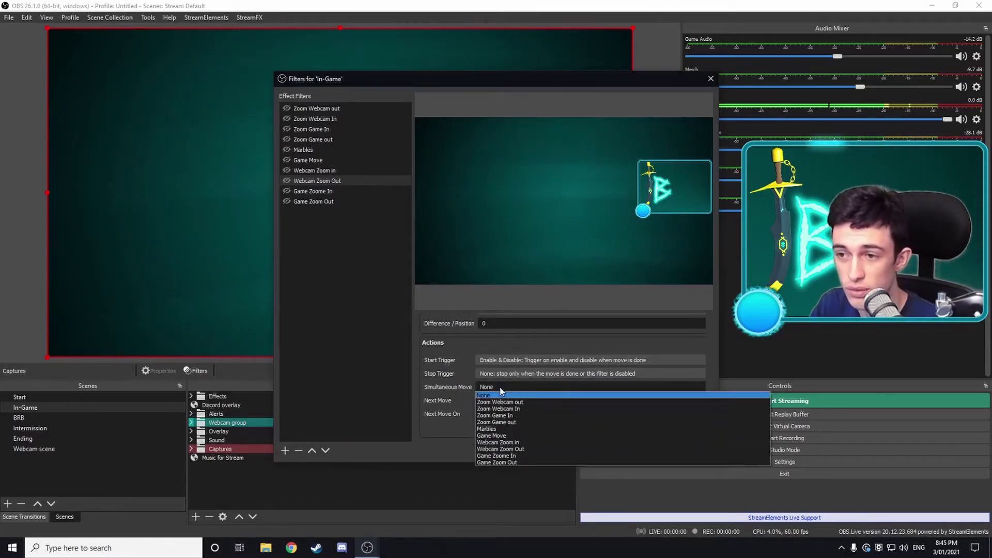
pyautogui.click(503, 461)
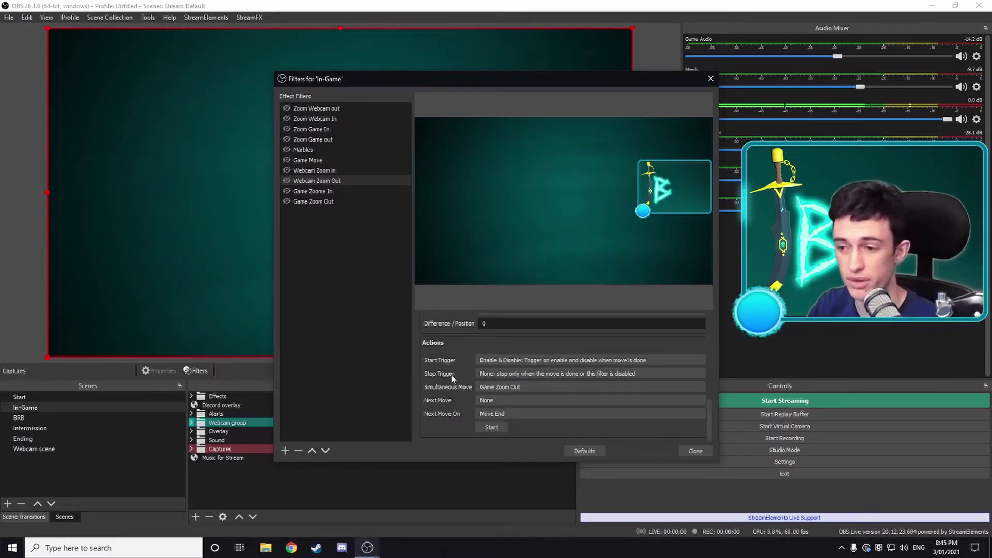
pyautogui.click(493, 402)
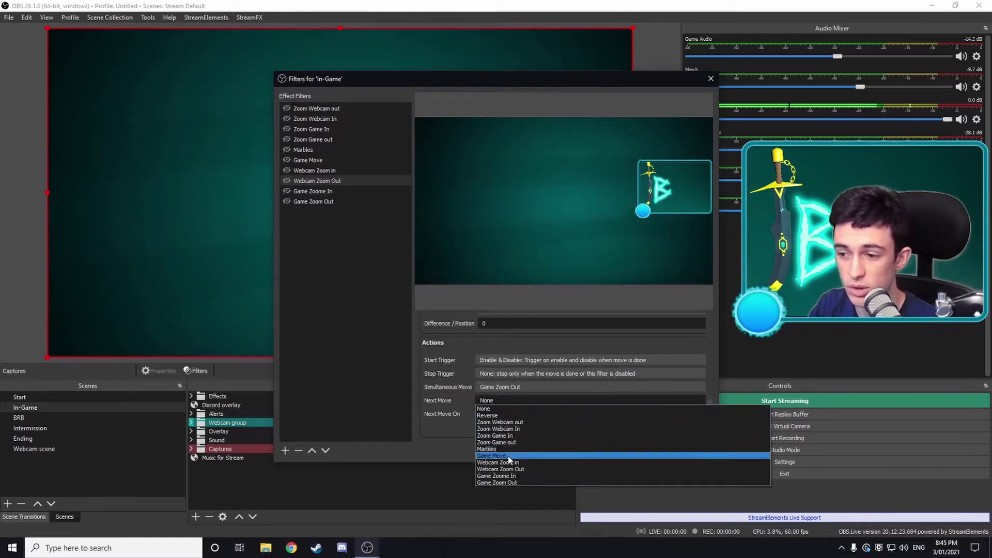
pyautogui.click(496, 462)
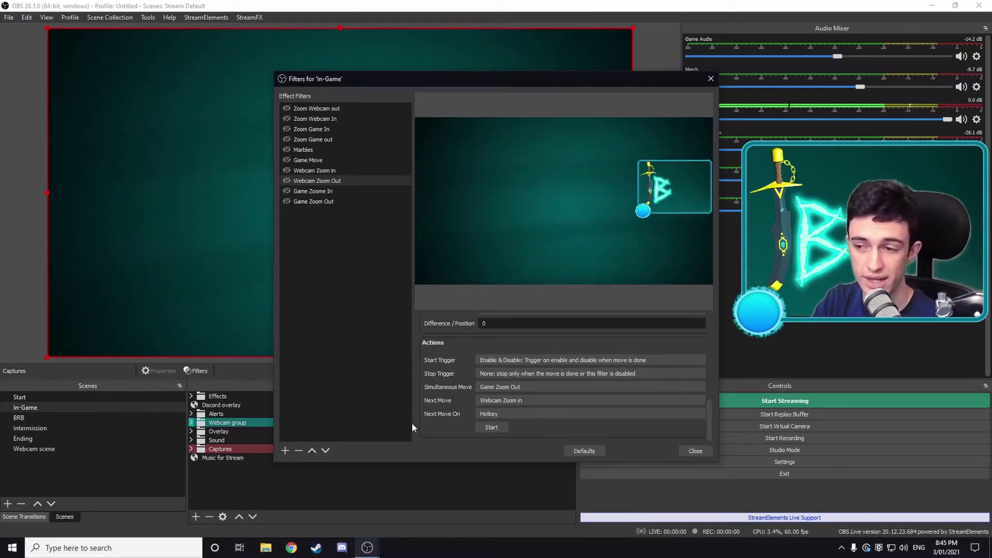
# - Make the Webcam Zoom in filter move the Webcam group
pyautogui.click(330, 171)
pyautogui.click(488, 340)
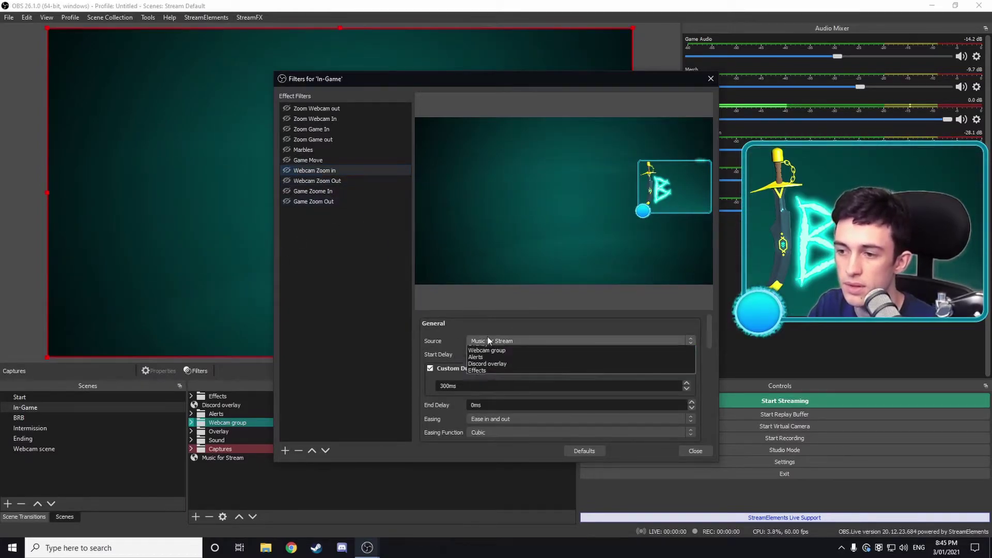
pyautogui.click(494, 377)
pyautogui.scroll(-2, 436, 355)
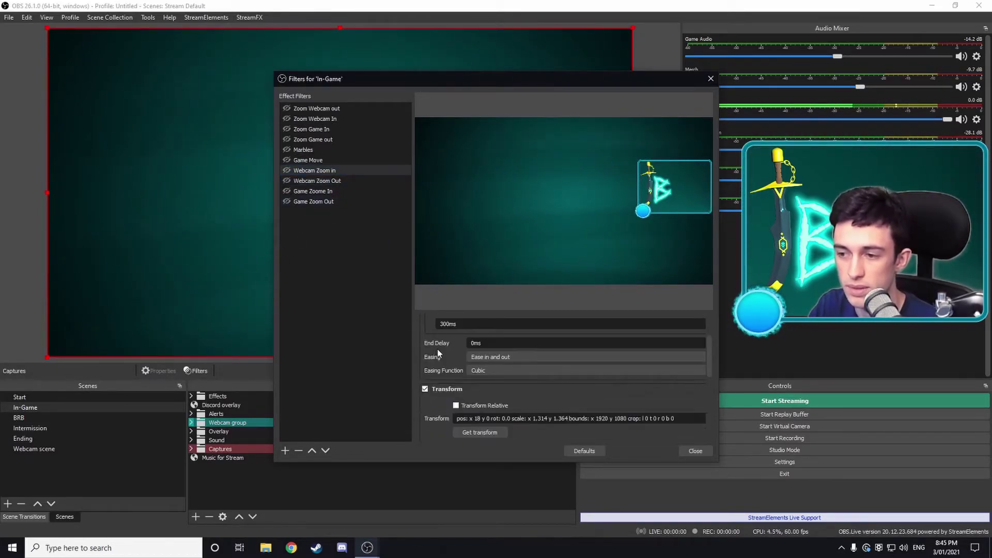
pyautogui.scroll(-1, 438, 351)
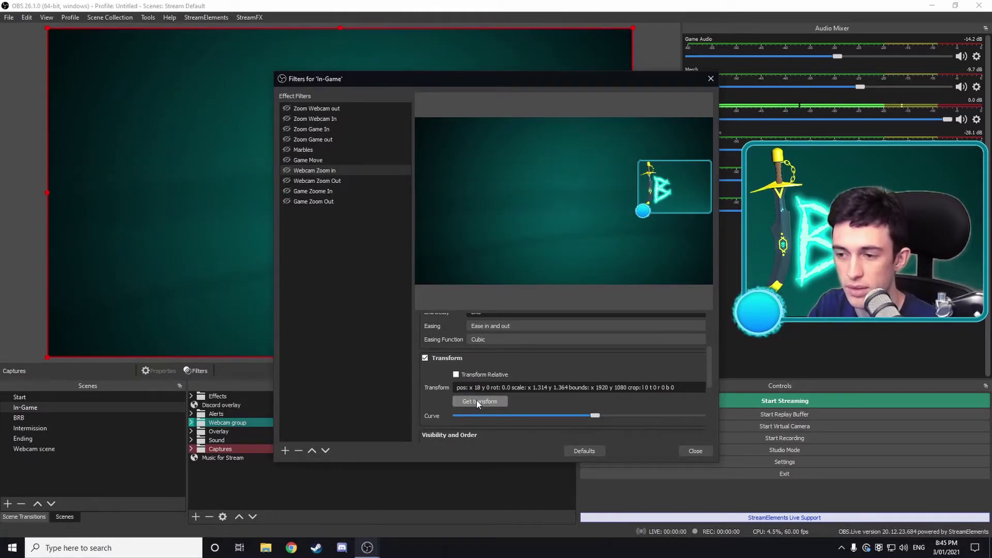
# - Enlarge the Webcam group past the canvas's left edge in the preview
pyautogui.click(695, 451)
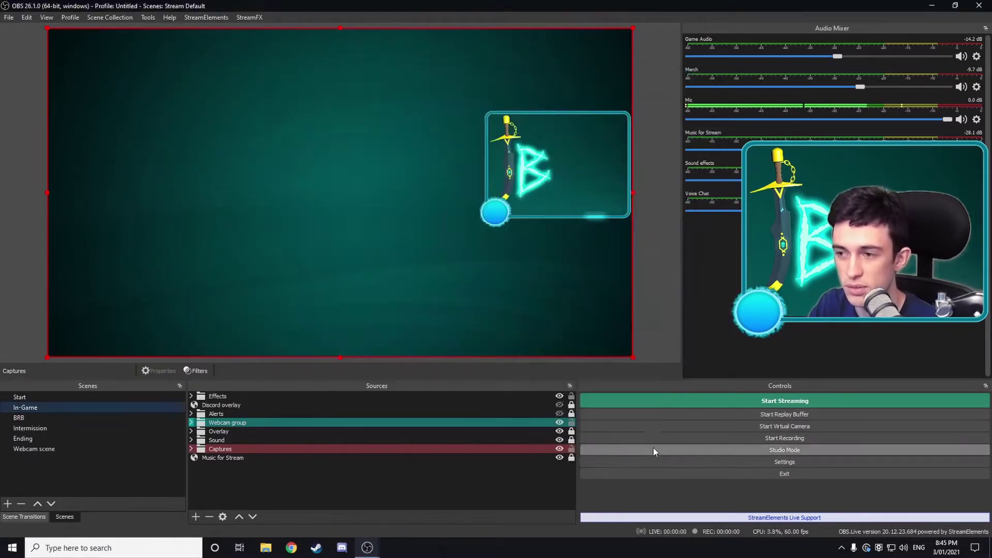
pyautogui.click(261, 422)
pyautogui.click(551, 341)
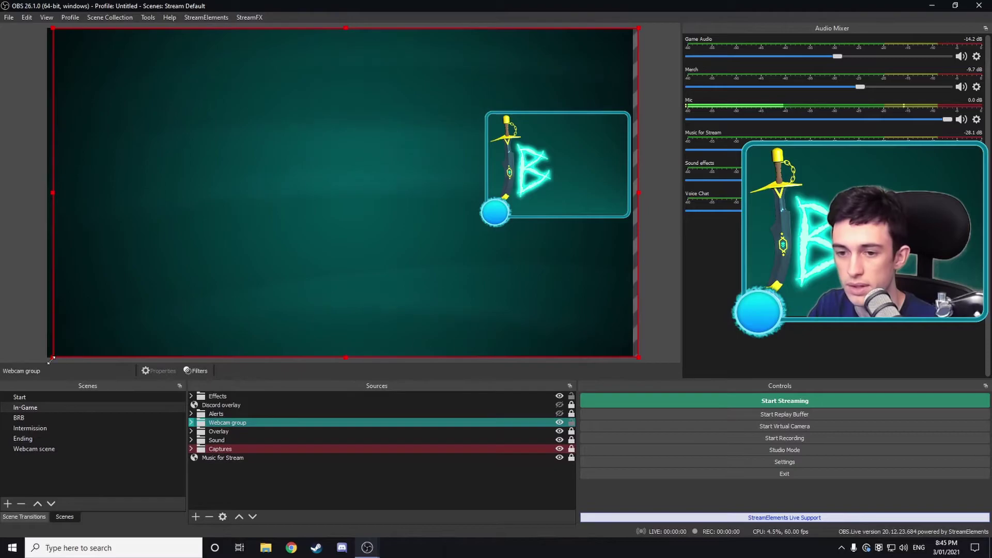
pyautogui.moveTo(53, 357); pyautogui.dragTo(12, 419)
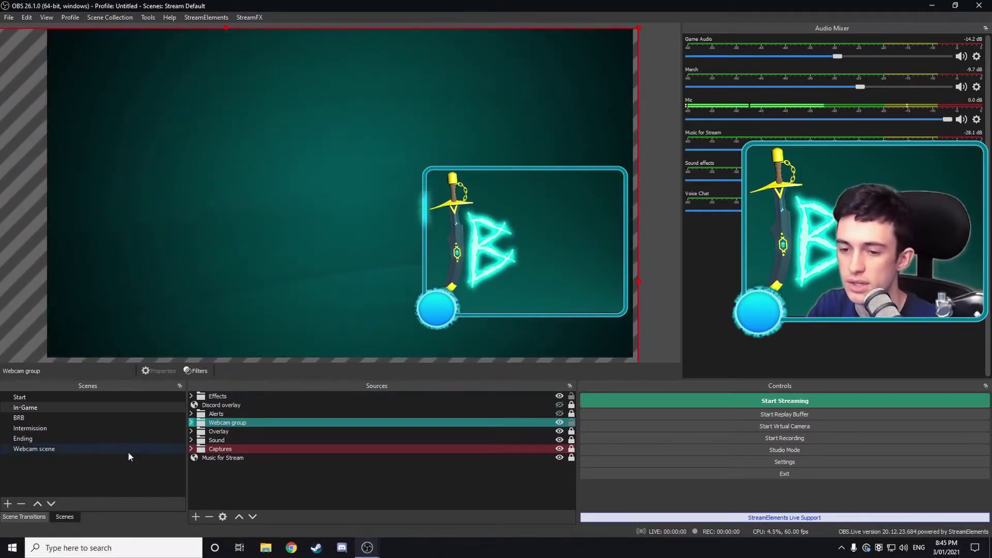
pyautogui.rightClick(72, 408)
# - Reopen In-Game filters and review Webcam Zoom in and Webcam Zoom Out settings
pyautogui.click(110, 360)
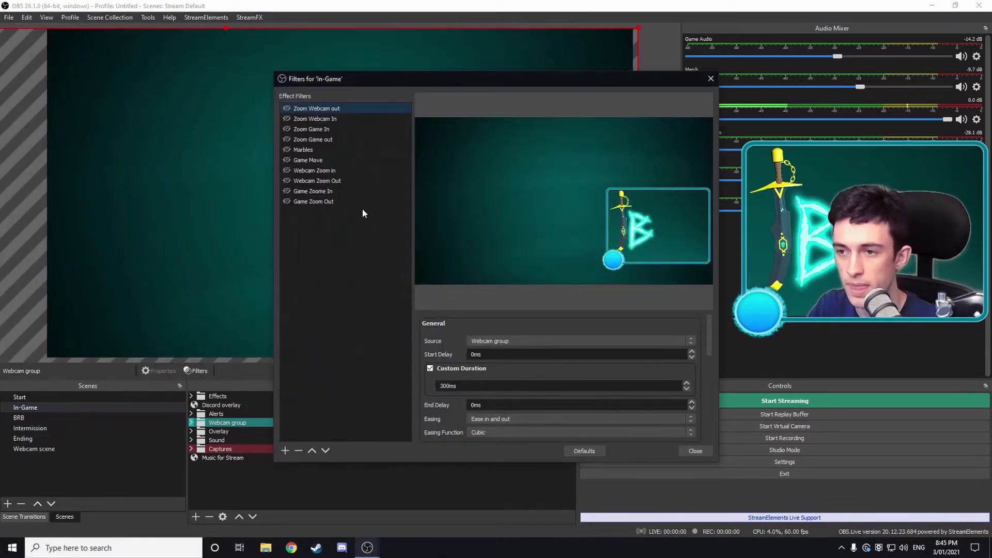
pyautogui.click(317, 172)
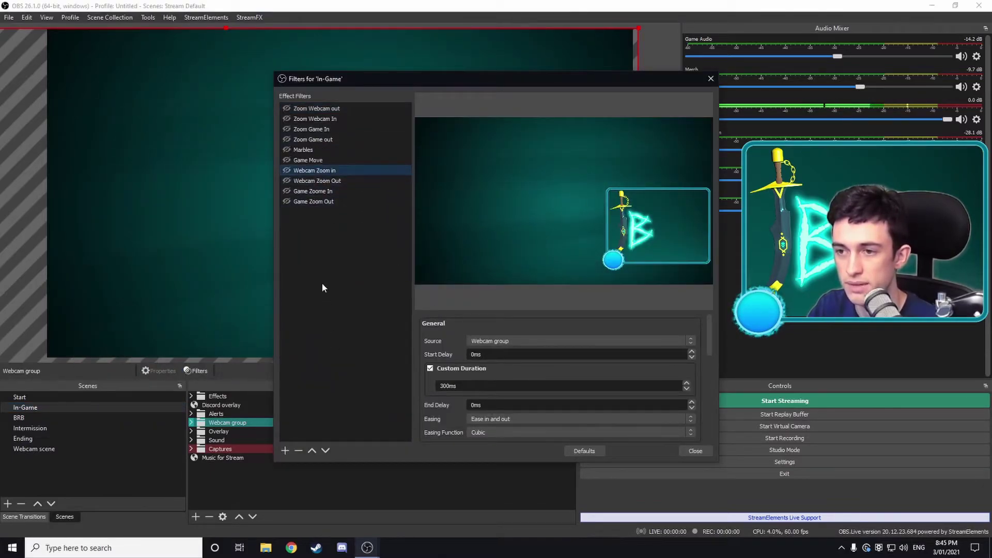
pyautogui.scroll(-2, 454, 354)
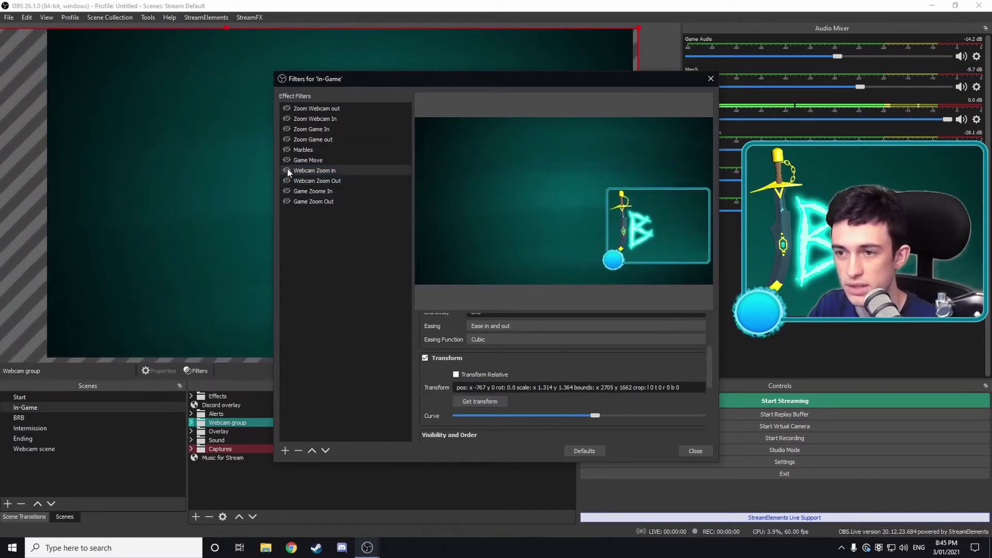
pyautogui.click(288, 184)
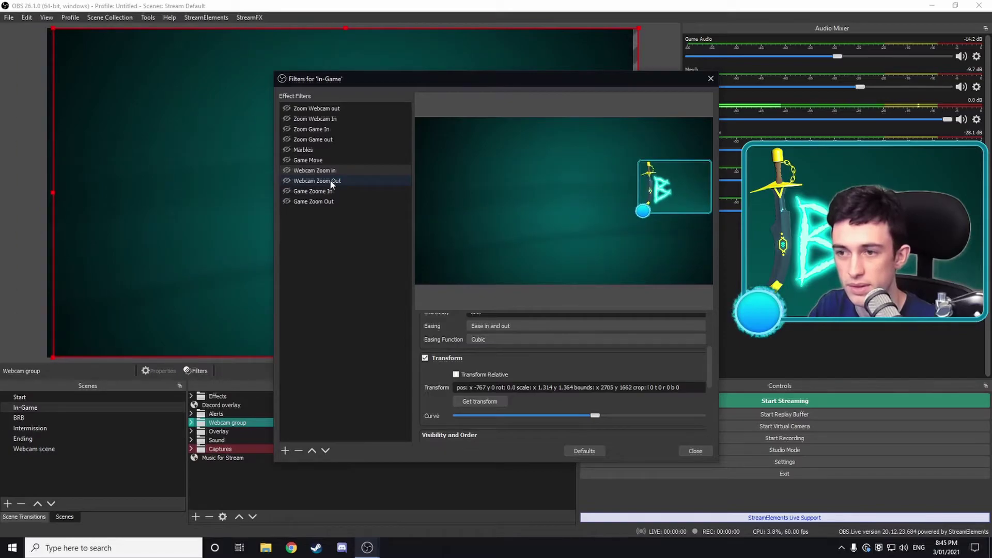
pyautogui.scroll(-3, 465, 334)
pyautogui.scroll(-3, 433, 343)
pyautogui.scroll(-3, 432, 343)
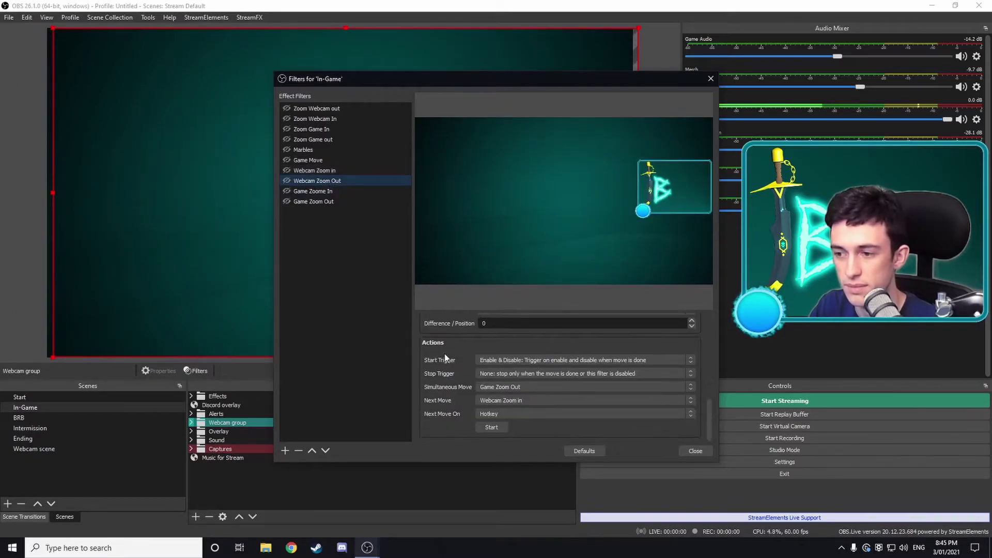
# - Make Webcam Zoom in run Game Zoome In simultaneously
pyautogui.click(333, 170)
pyautogui.scroll(-3, 445, 374)
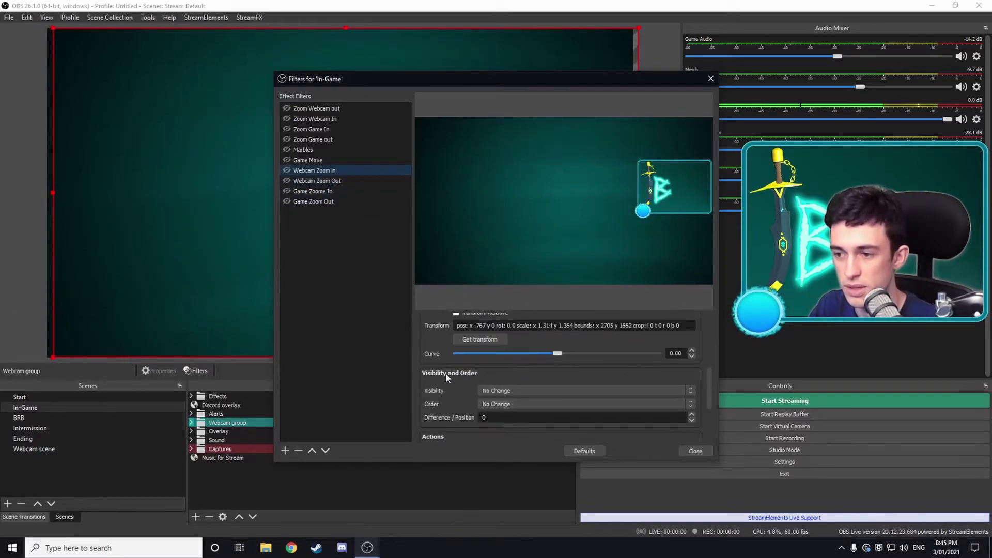
pyautogui.scroll(-3, 429, 383)
pyautogui.click(480, 388)
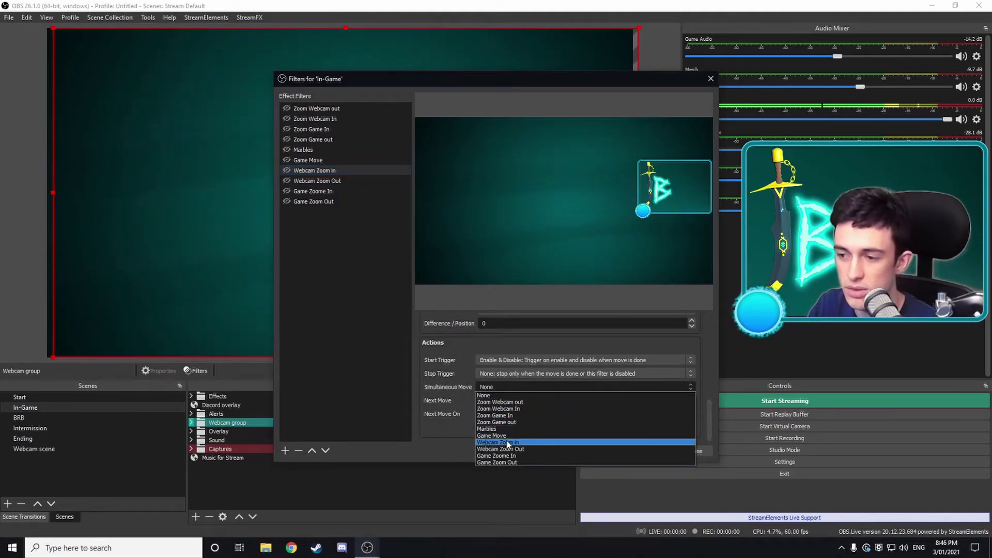
pyautogui.click(507, 458)
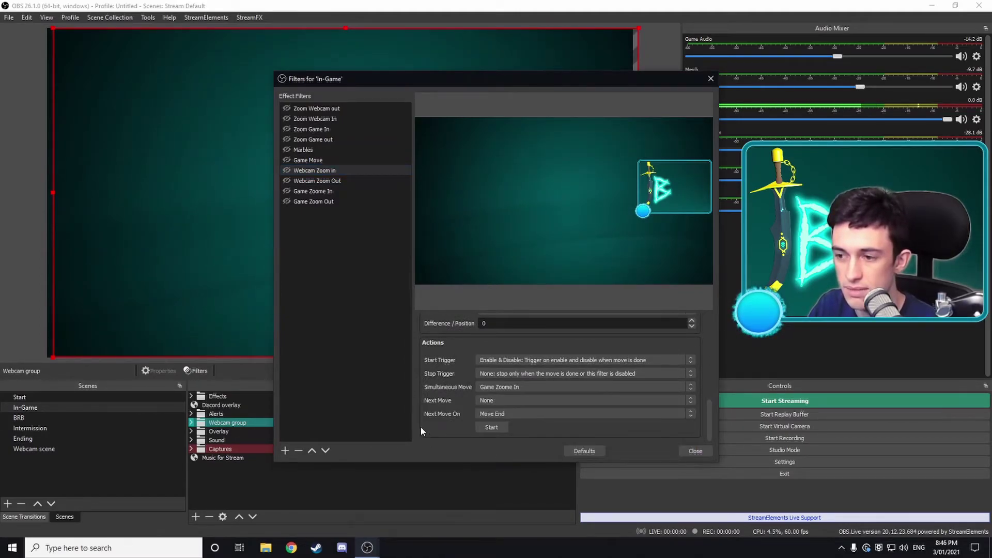
# - Chain Webcam Zoom Out as its hotkey next move, and enable both webcam filters to test
pyautogui.click(509, 401)
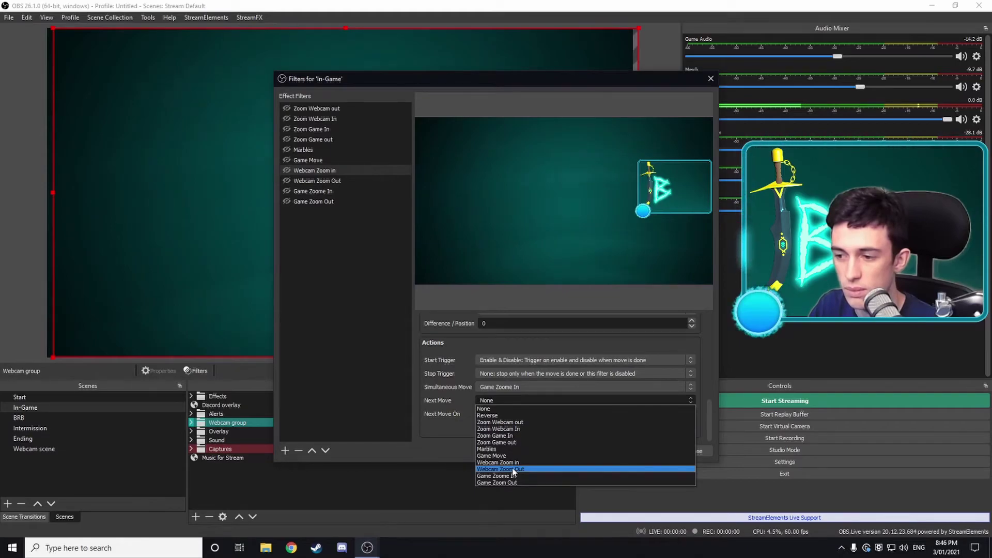
pyautogui.click(513, 469)
pyautogui.click(508, 414)
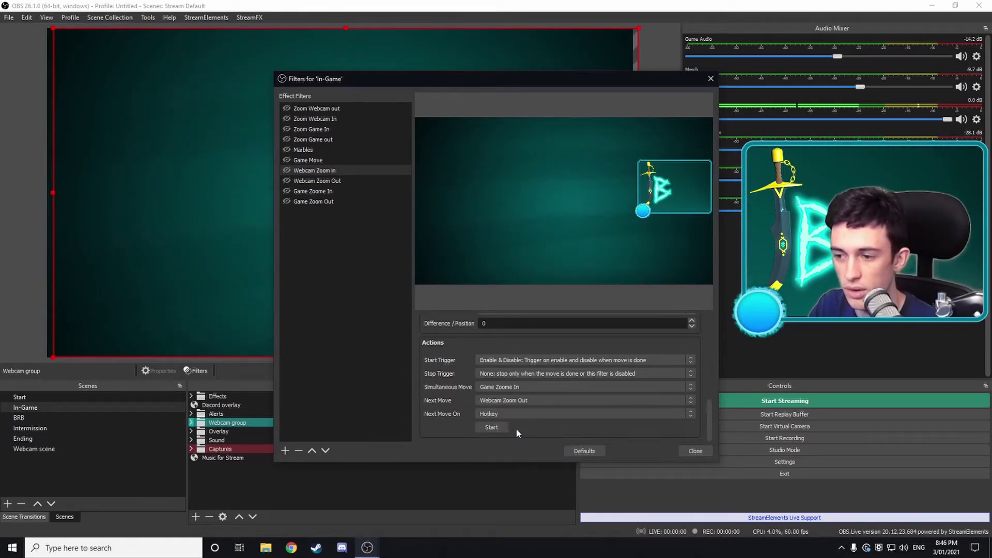
pyautogui.click(288, 170)
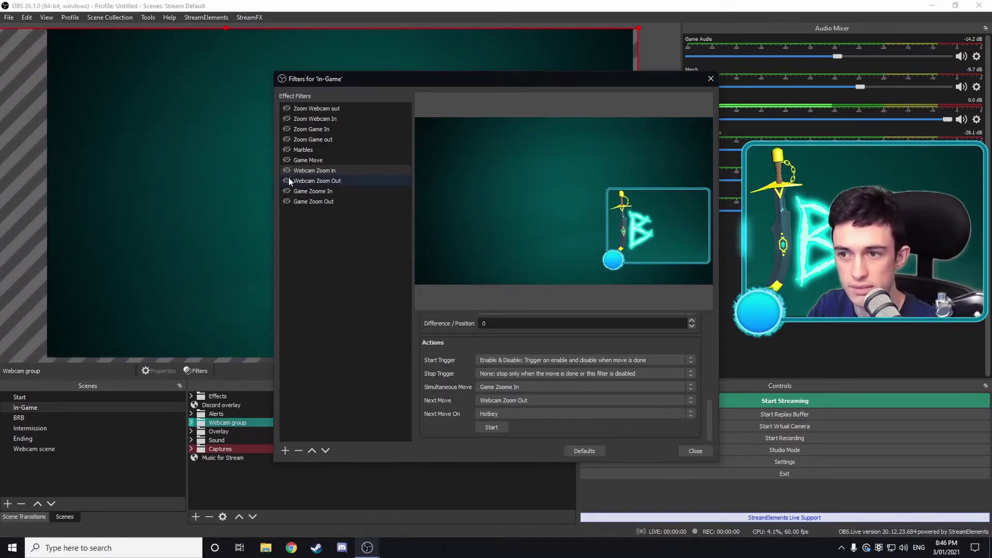
pyautogui.click(286, 180)
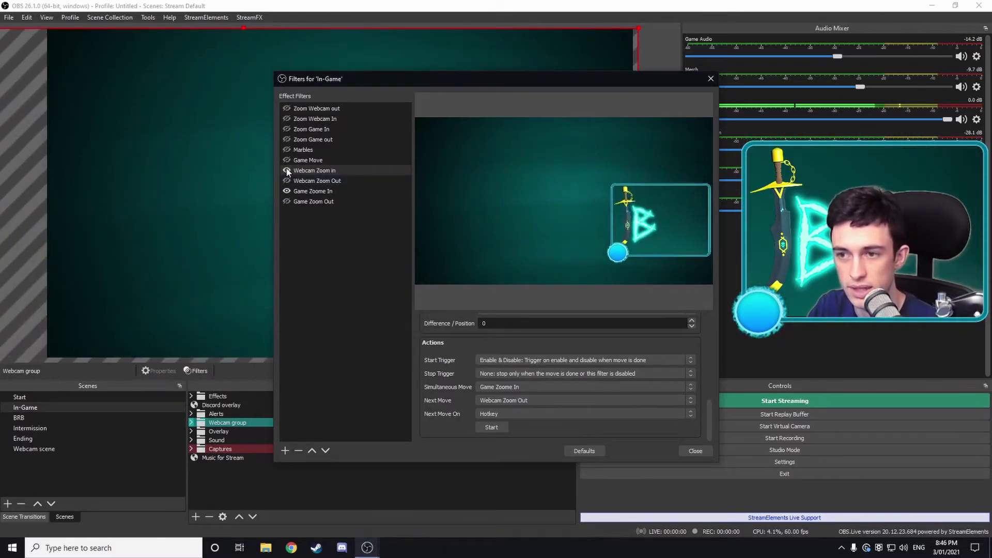
# - Point the Game Zoome In filter at the Captures source
pyautogui.click(332, 191)
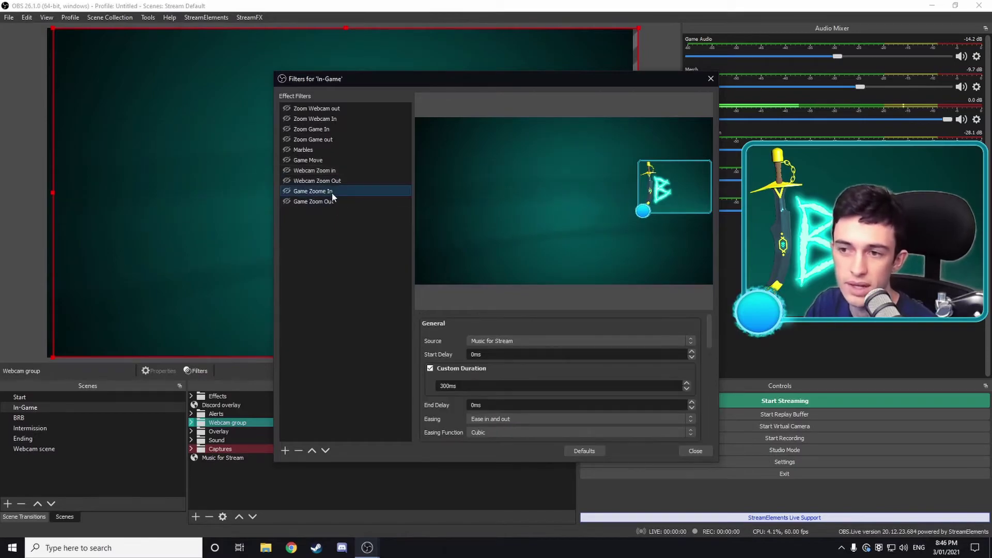
pyautogui.click(490, 342)
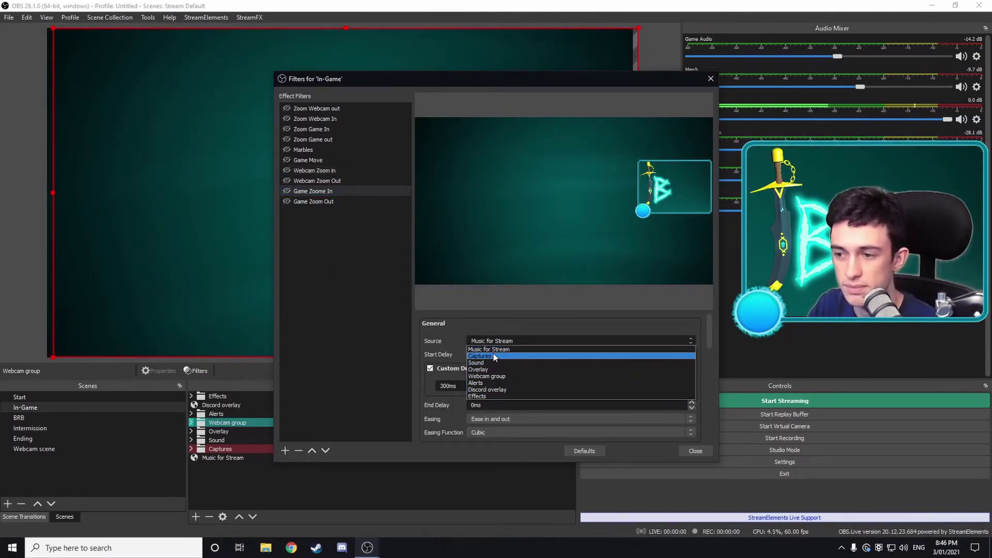
pyautogui.click(494, 355)
pyautogui.scroll(-2, 469, 362)
pyautogui.scroll(-2, 444, 354)
pyautogui.scroll(-3, 444, 354)
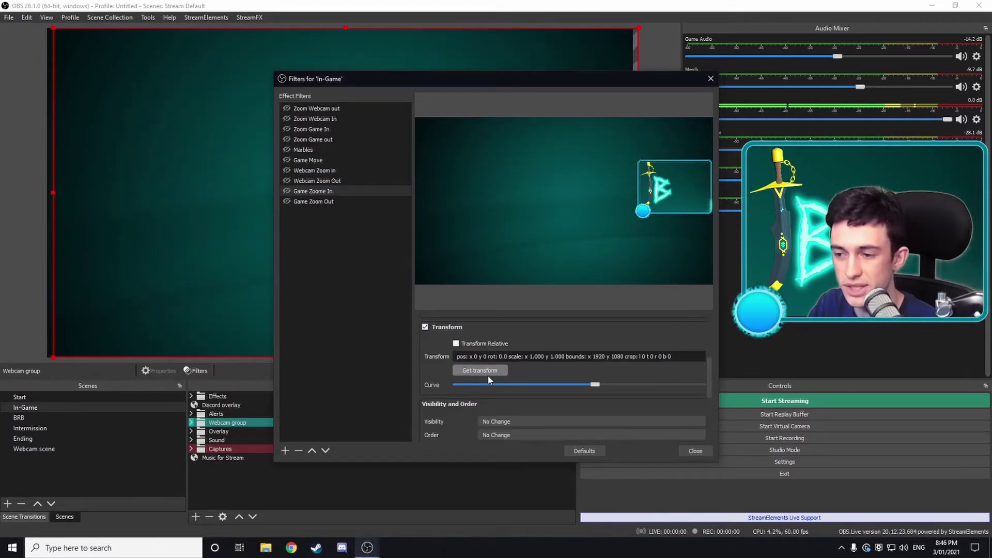
# - Close the filters and enlarge Captures so it overflows the canvas
pyautogui.click(193, 476)
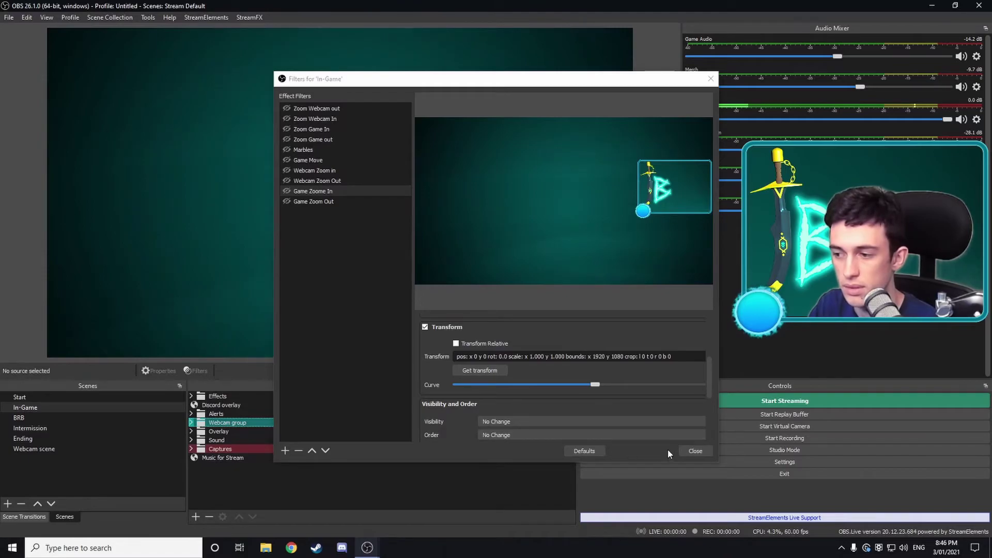
pyautogui.click(686, 452)
pyautogui.click(224, 450)
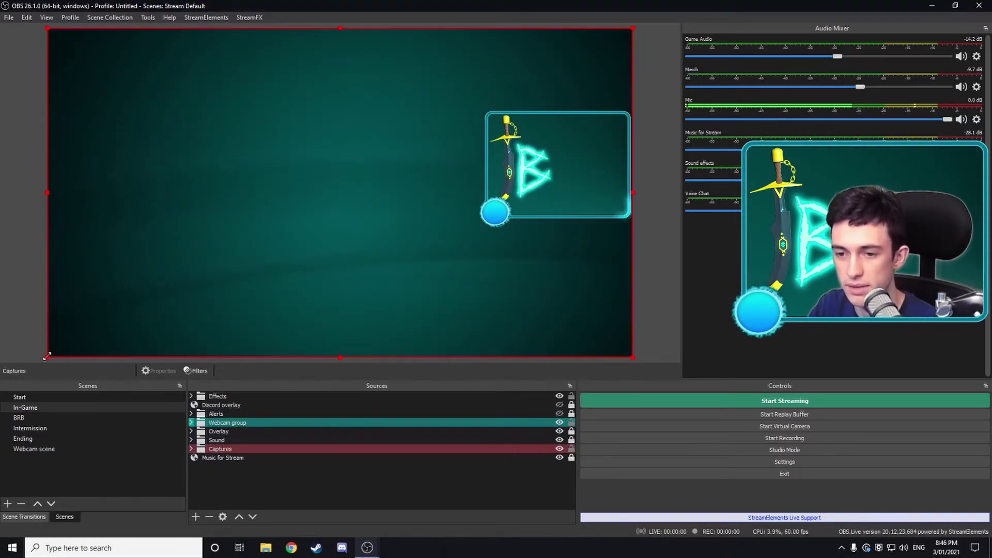
pyautogui.moveTo(47, 356); pyautogui.dragTo(5, 543)
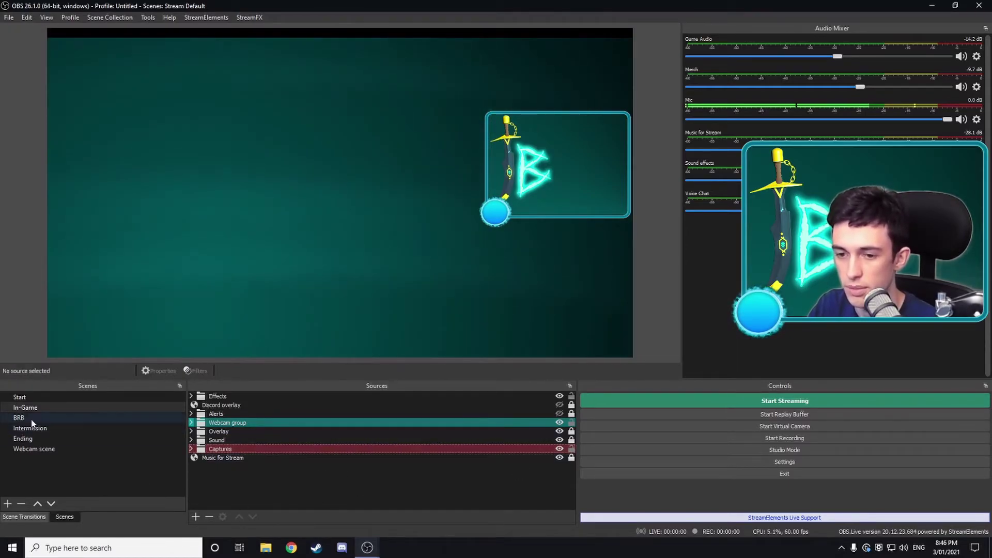
pyautogui.rightClick(47, 406)
# - Reopen the In-Game filters and pick a source for Game Zoom Out
pyautogui.click(77, 355)
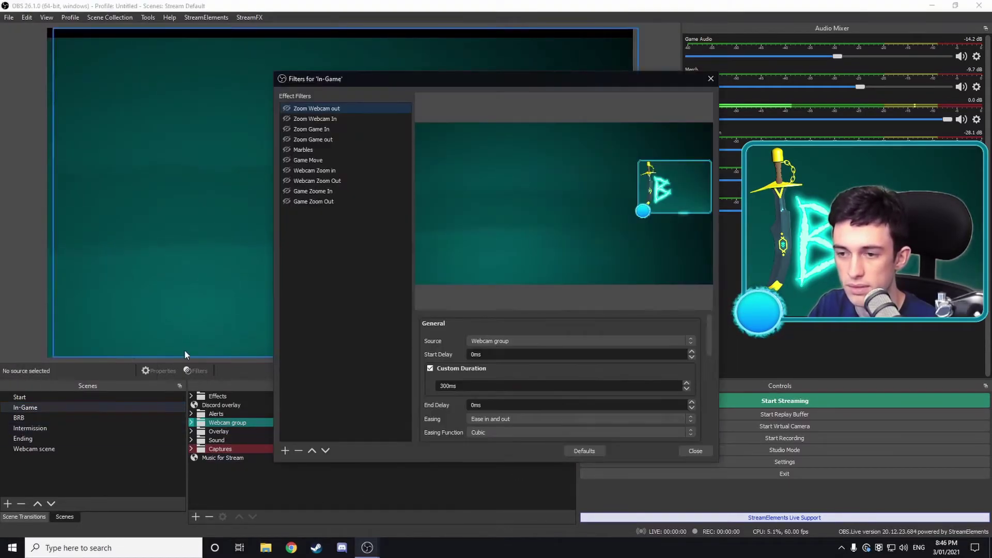
pyautogui.click(320, 181)
pyautogui.click(320, 201)
pyautogui.click(512, 341)
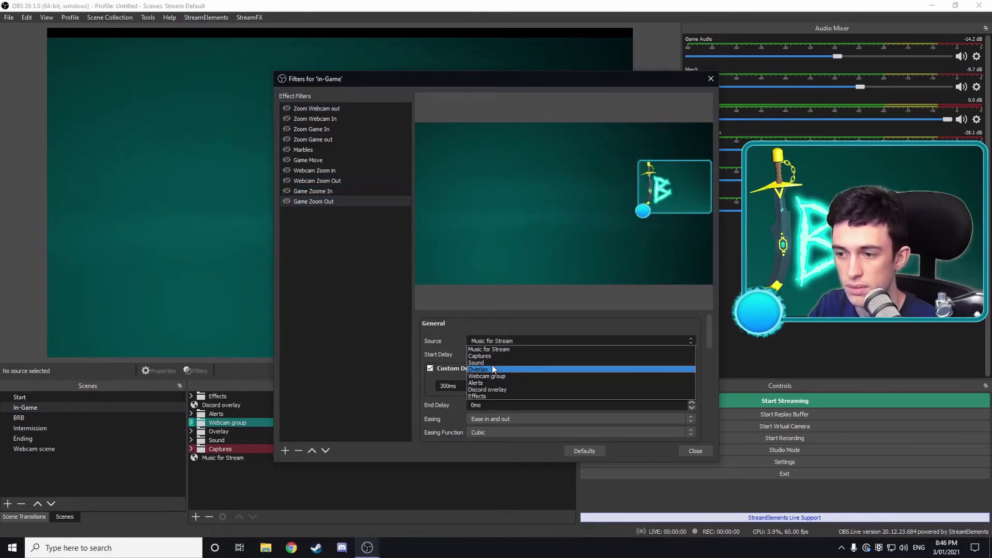
pyautogui.click(493, 362)
# - Set Game Zoom Out to Captures and store the enlarged transform in Game Zoome In
pyautogui.click(491, 341)
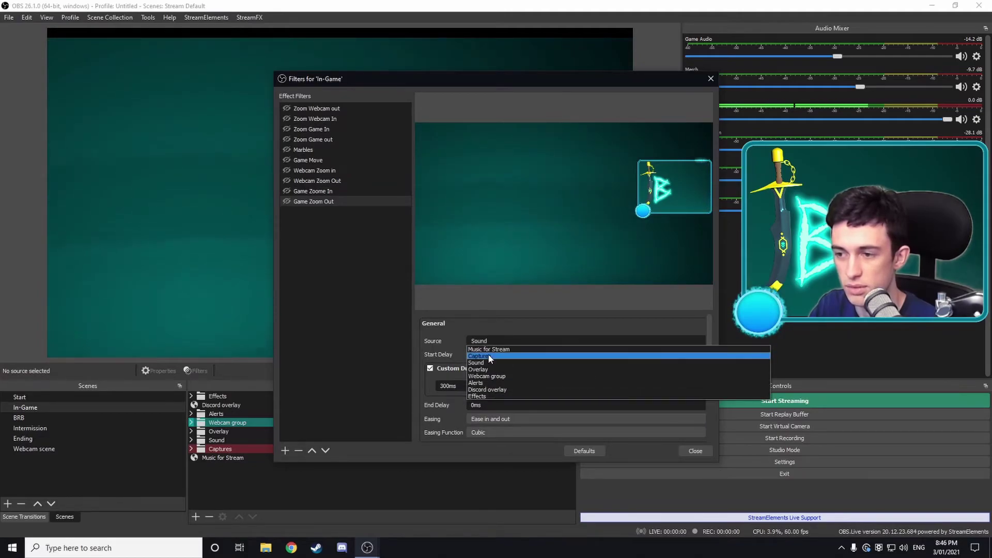
pyautogui.scroll(-5, 481, 364)
pyautogui.scroll(2, 482, 365)
pyautogui.click(325, 181)
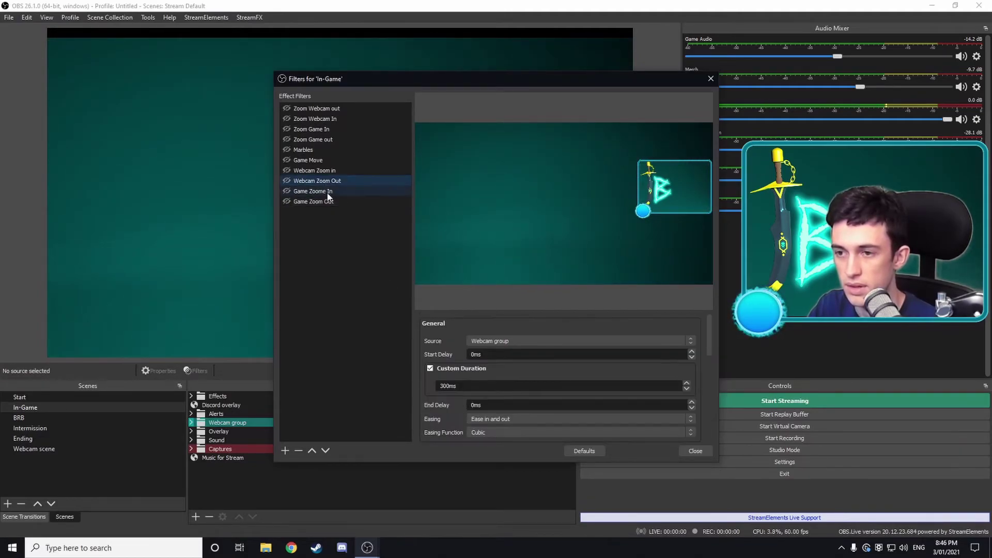
pyautogui.scroll(-3, 457, 355)
pyautogui.click(483, 397)
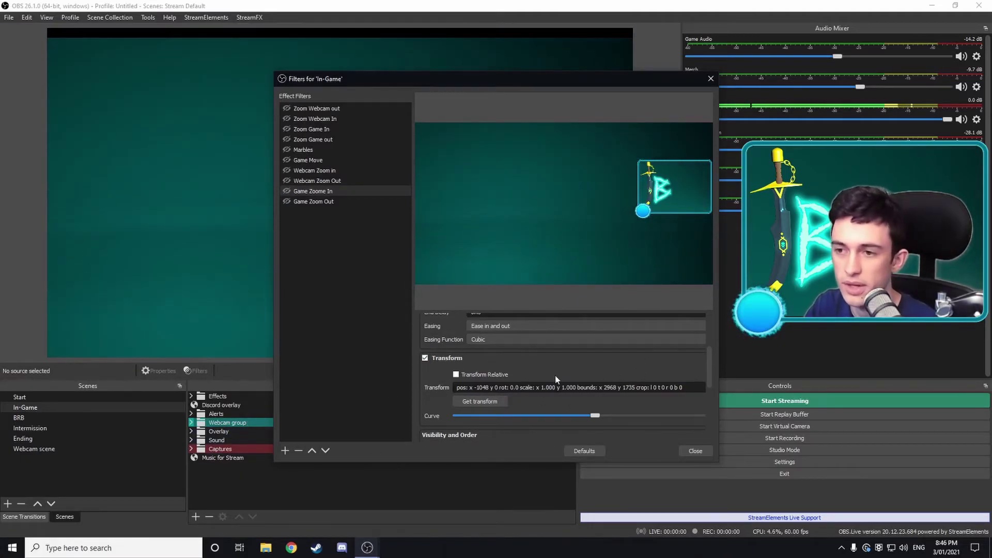
# - Fit Captures to screen via its Transform menu, deselect it, and reopen In-Game filters
pyautogui.click(695, 450)
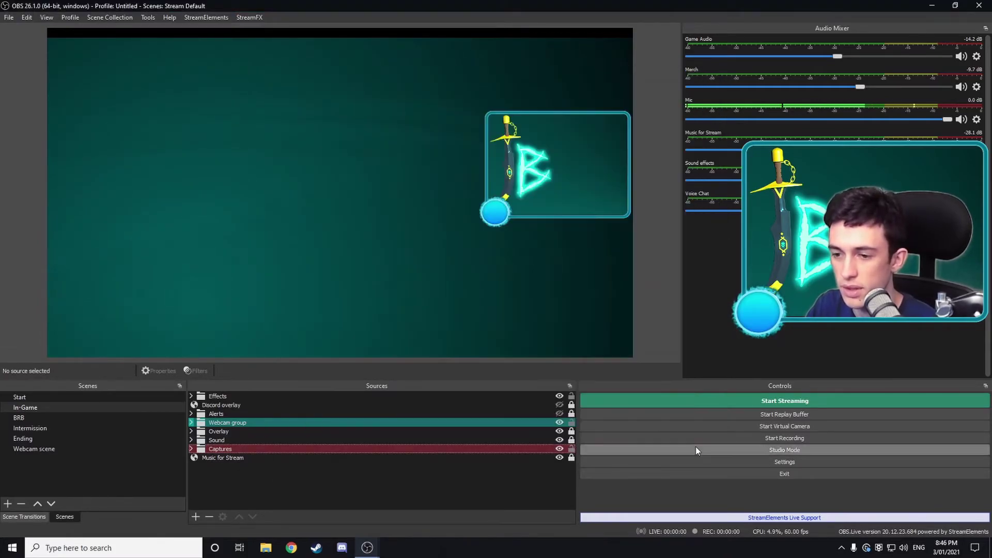
pyautogui.rightClick(250, 445)
pyautogui.moveTo(316, 335)
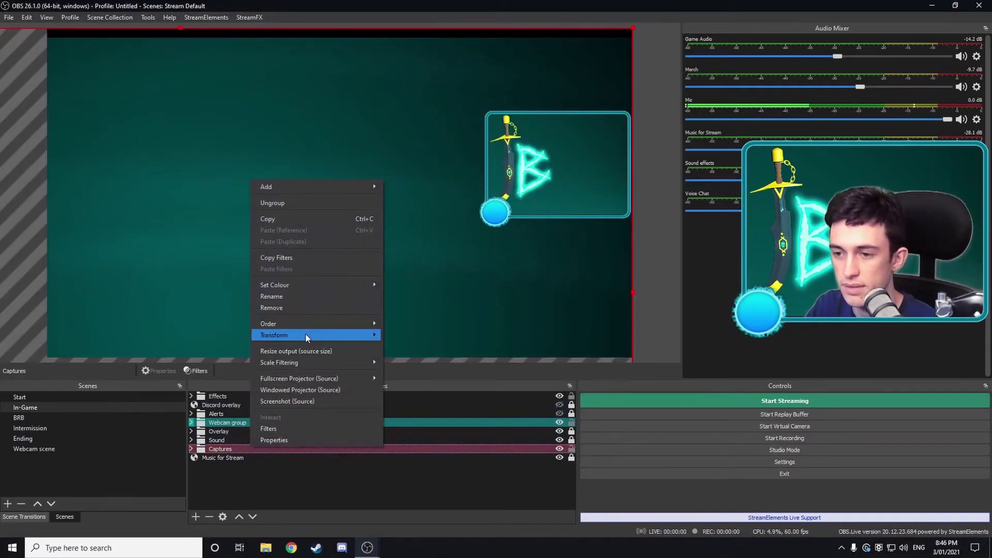
pyautogui.click(418, 453)
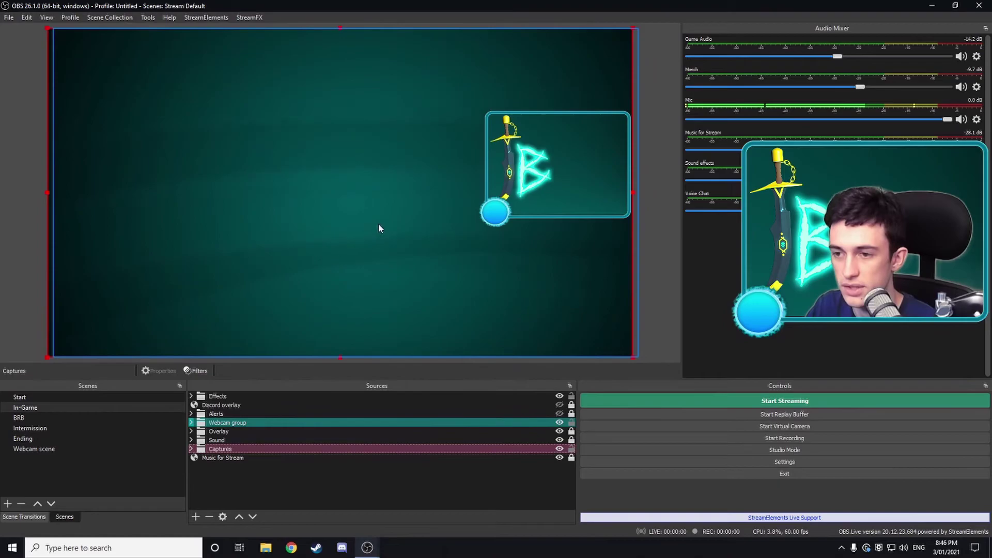
pyautogui.click(459, 478)
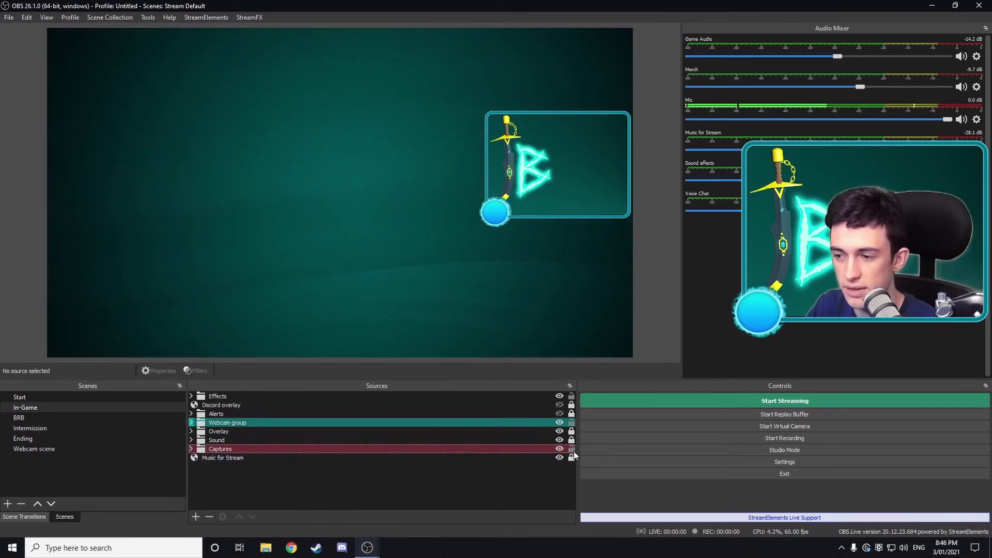
pyautogui.rightClick(60, 405)
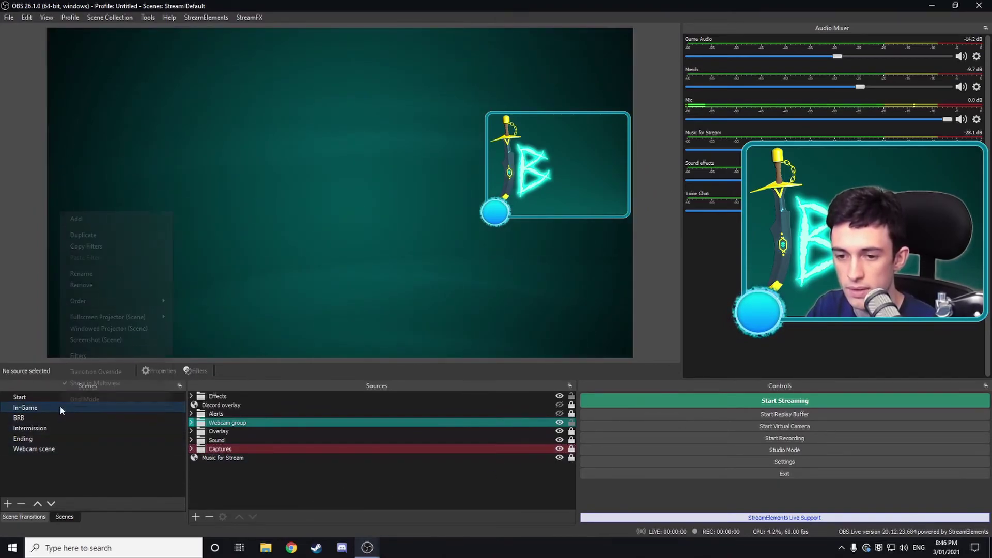
pyautogui.click(92, 350)
# - Capture the 1920×1080 Captures transform into Game Zoom Out with Get transform
pyautogui.click(314, 201)
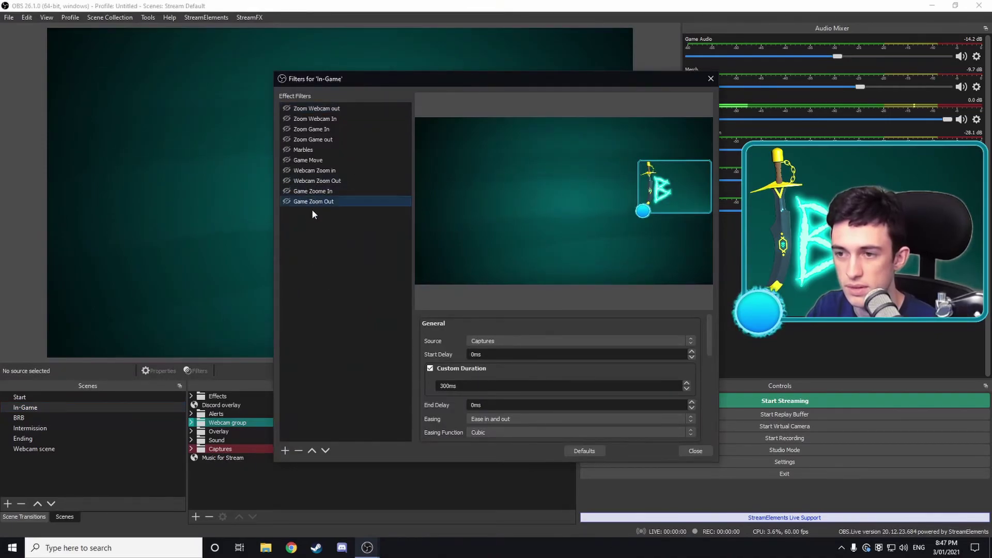
pyautogui.scroll(-3, 449, 342)
pyautogui.click(486, 398)
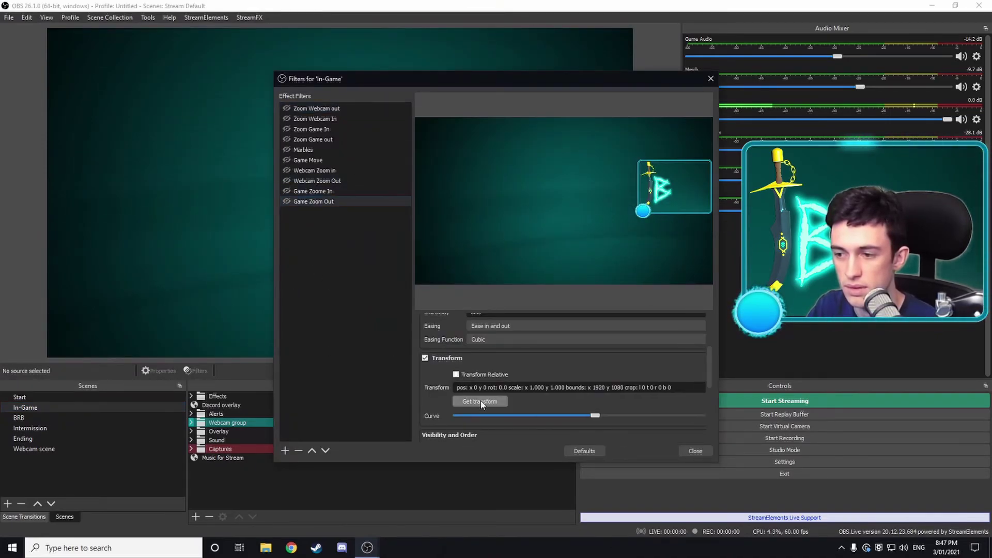